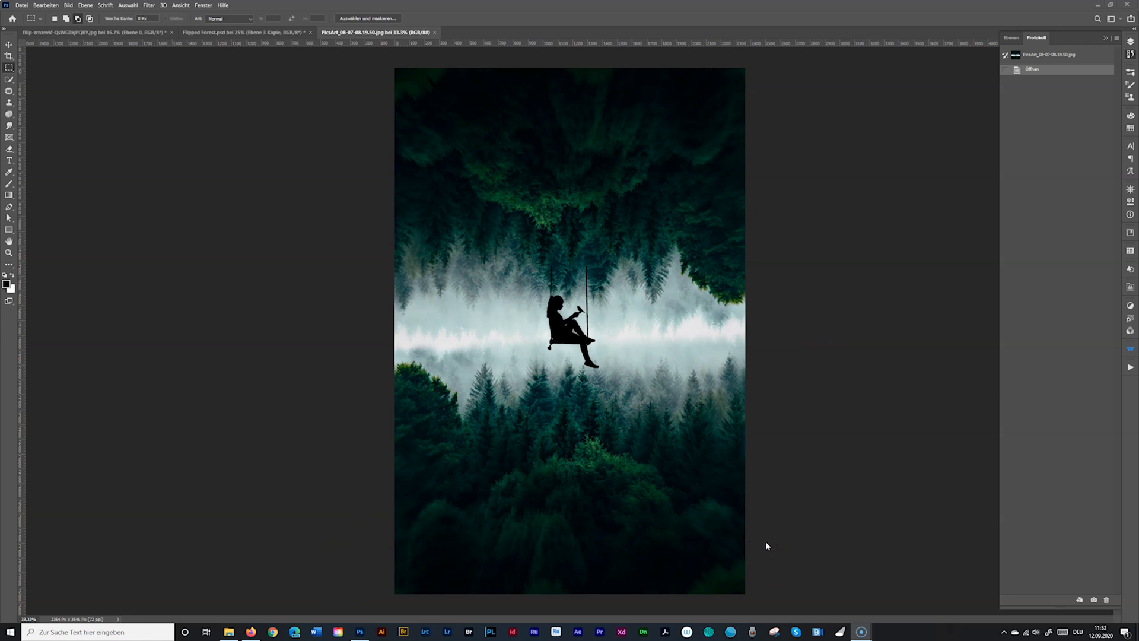
# - Duplicate the forest photo's layer and flip the copy vertically
pyautogui.click(236, 34)
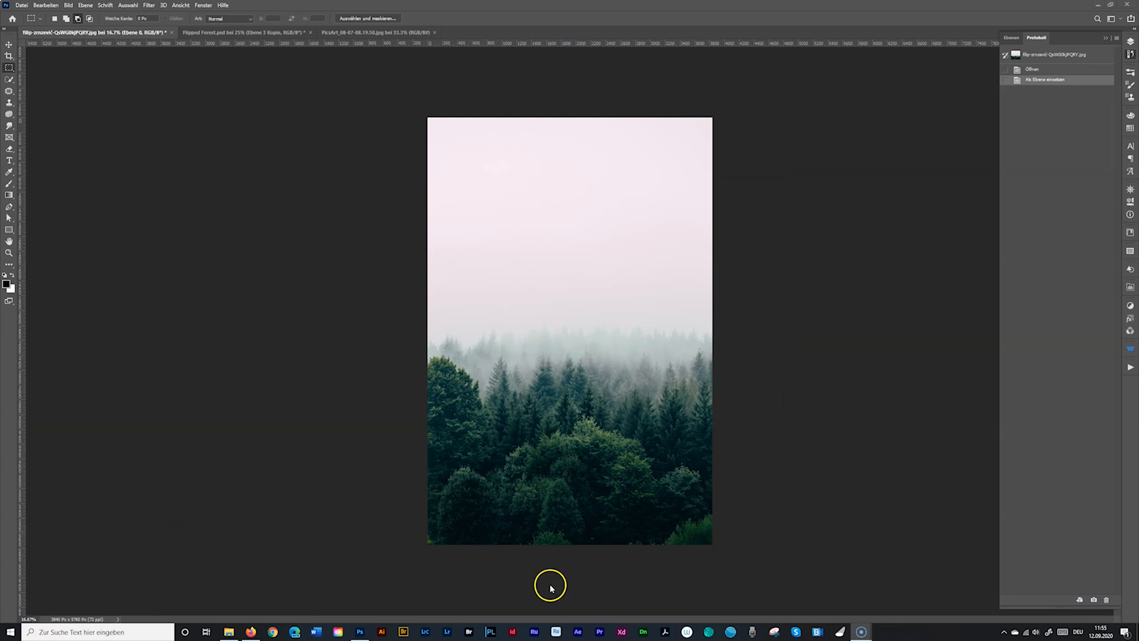
pyautogui.click(1011, 38)
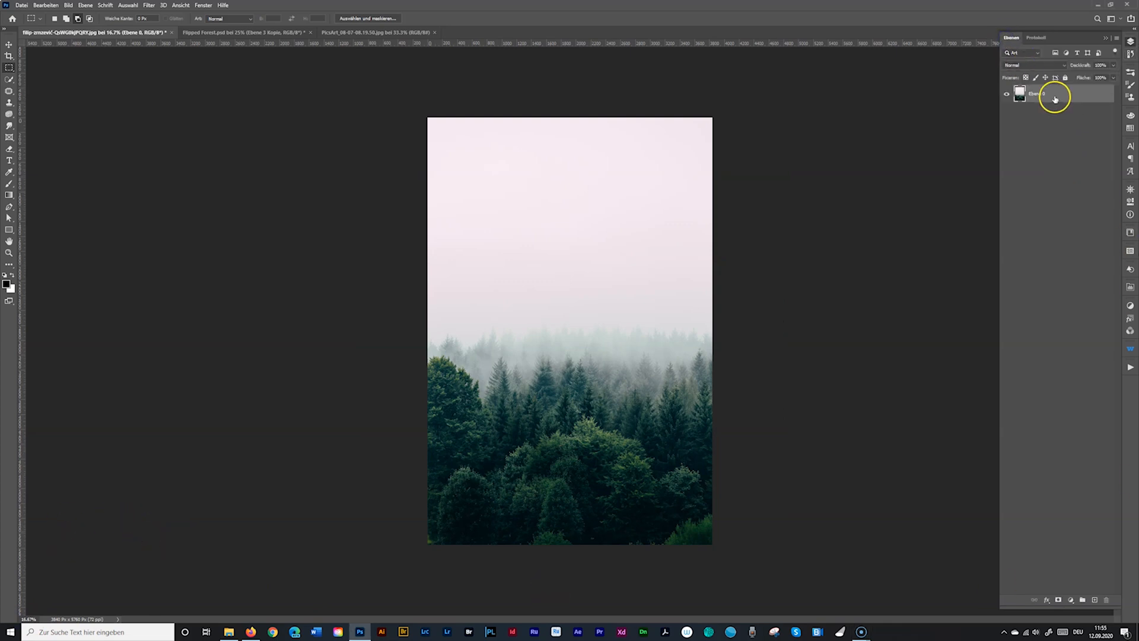
pyautogui.hotkey('ctrl', 'j')
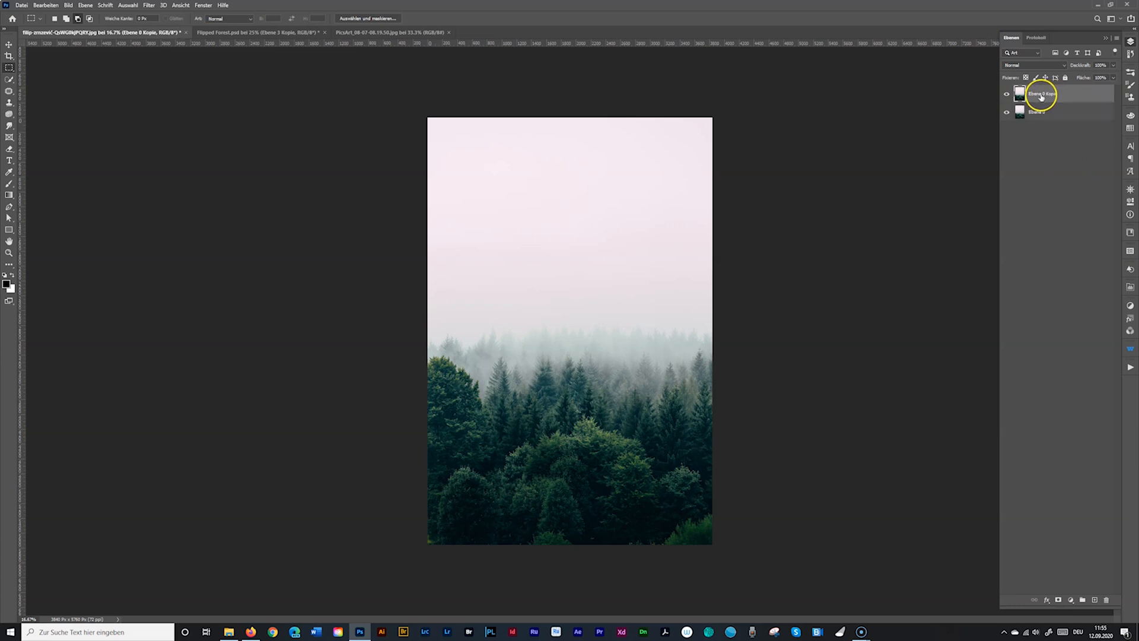
pyautogui.hotkey('ctrl', 't')
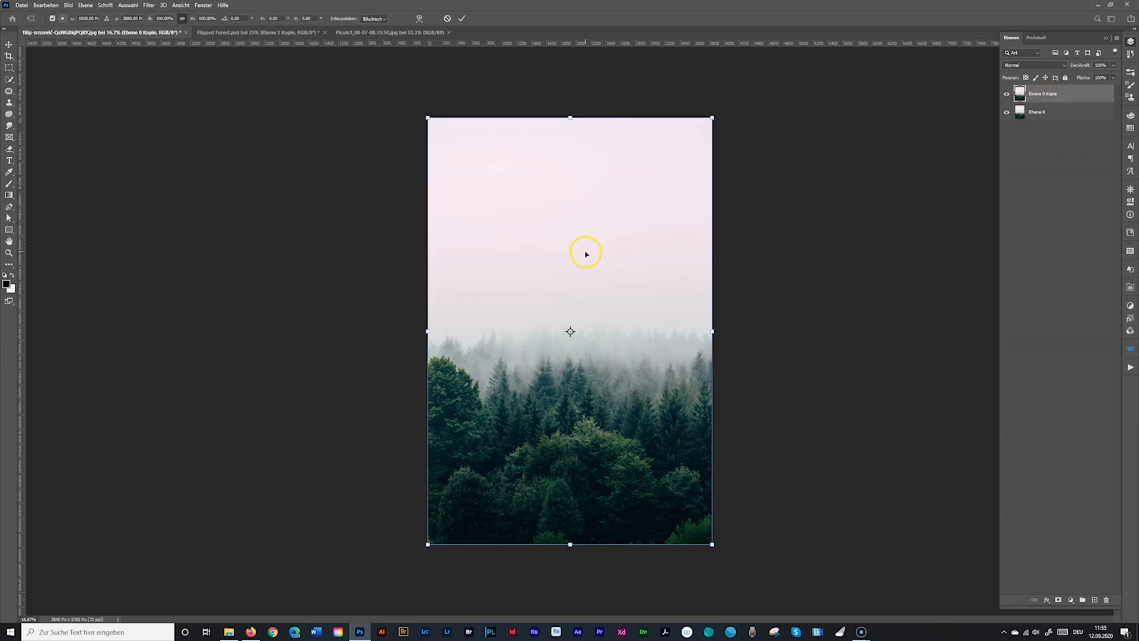
pyautogui.rightClick(582, 260)
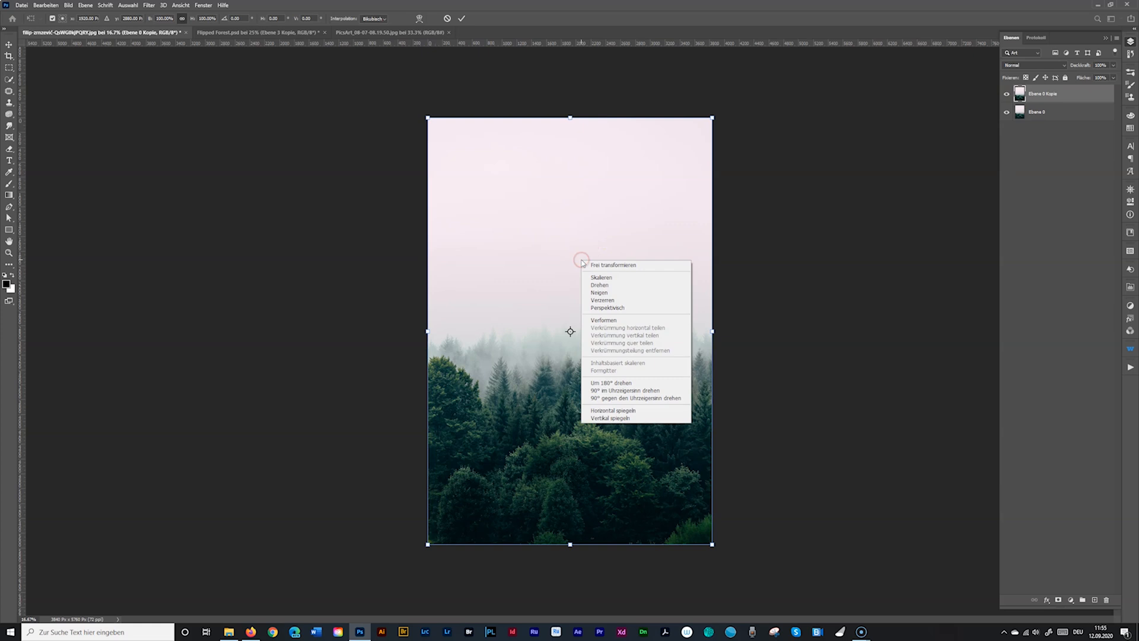
pyautogui.click(609, 418)
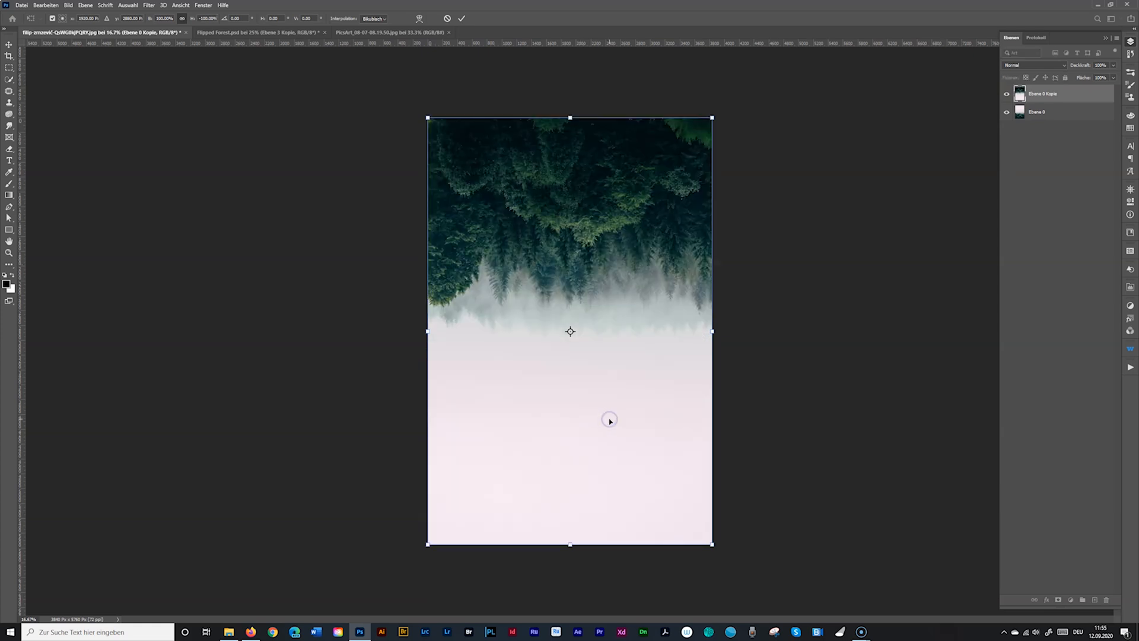
pyautogui.click(462, 19)
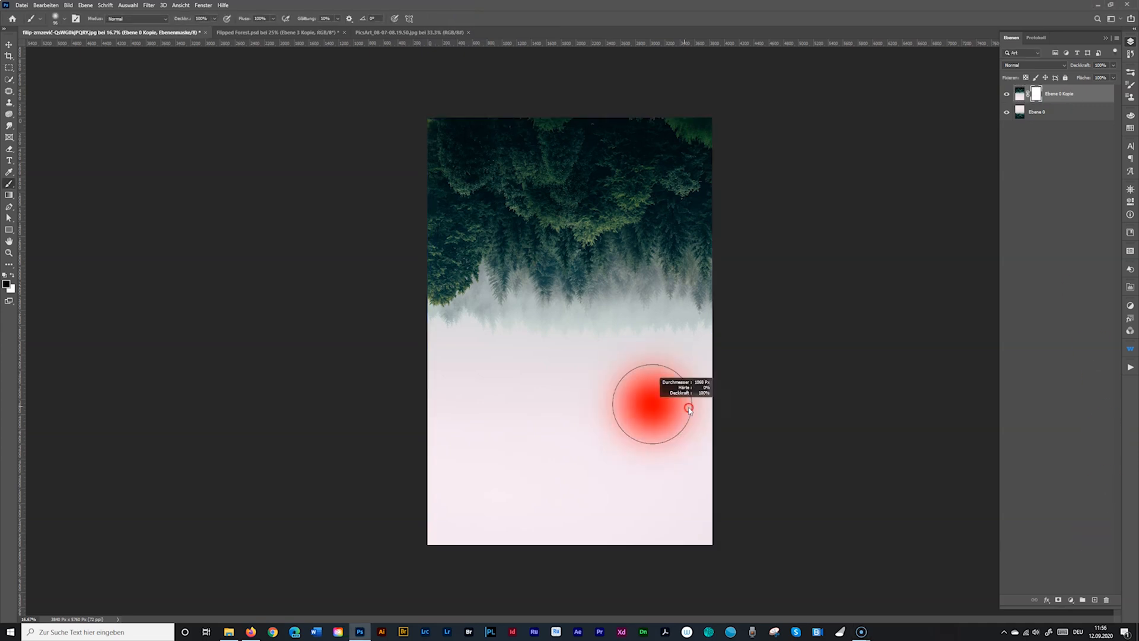
# - Mask the flipped forest copy with a large soft black brush, hiding its lower sky half so the original trees show through
pyautogui.moveTo(688, 409); pyautogui.dragTo(687, 324)
pyautogui.moveTo(524, 541)
pyautogui.mouseDown()
pyautogui.moveTo(419, 528)
pyautogui.moveTo(739, 524)
pyautogui.moveTo(457, 534)
pyautogui.moveTo(629, 496)
pyautogui.moveTo(419, 478)
pyautogui.moveTo(611, 452)
pyautogui.moveTo(531, 437)
pyautogui.moveTo(523, 417)
pyautogui.moveTo(671, 415)
pyautogui.moveTo(489, 383)
pyautogui.moveTo(671, 391)
pyautogui.moveTo(690, 357)
pyautogui.moveTo(491, 368)
pyautogui.moveTo(694, 394)
pyautogui.mouseUp()
# - Create an empty layer directly above Ebene 0 and sample the light fog colour from the middle of the image
pyautogui.hotkey('alt', '[')
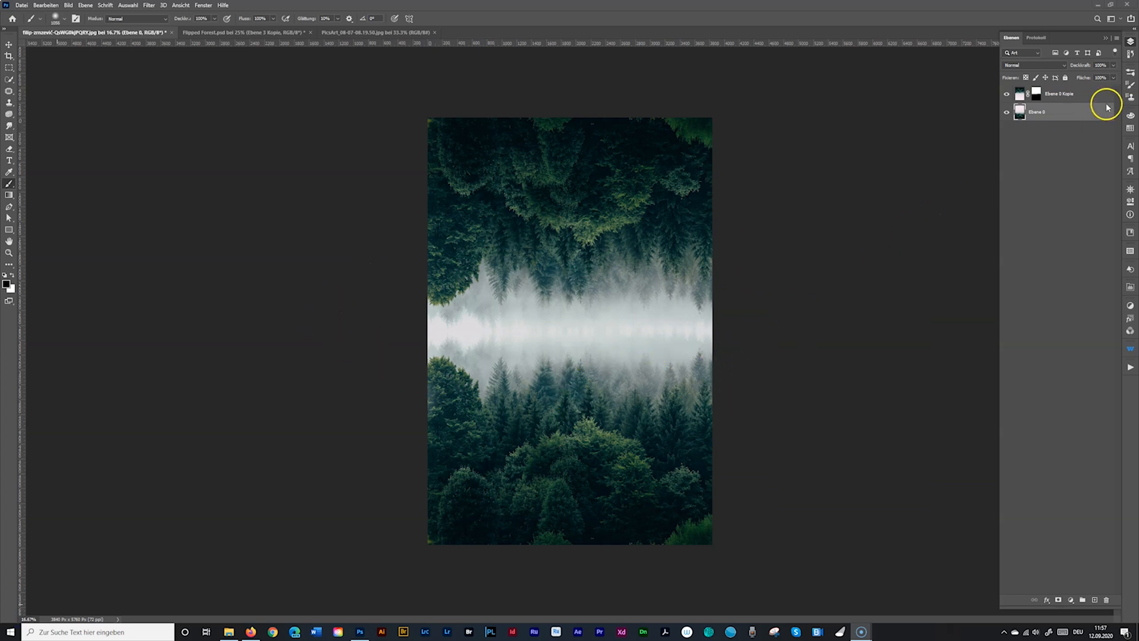
pyautogui.click(1094, 600)
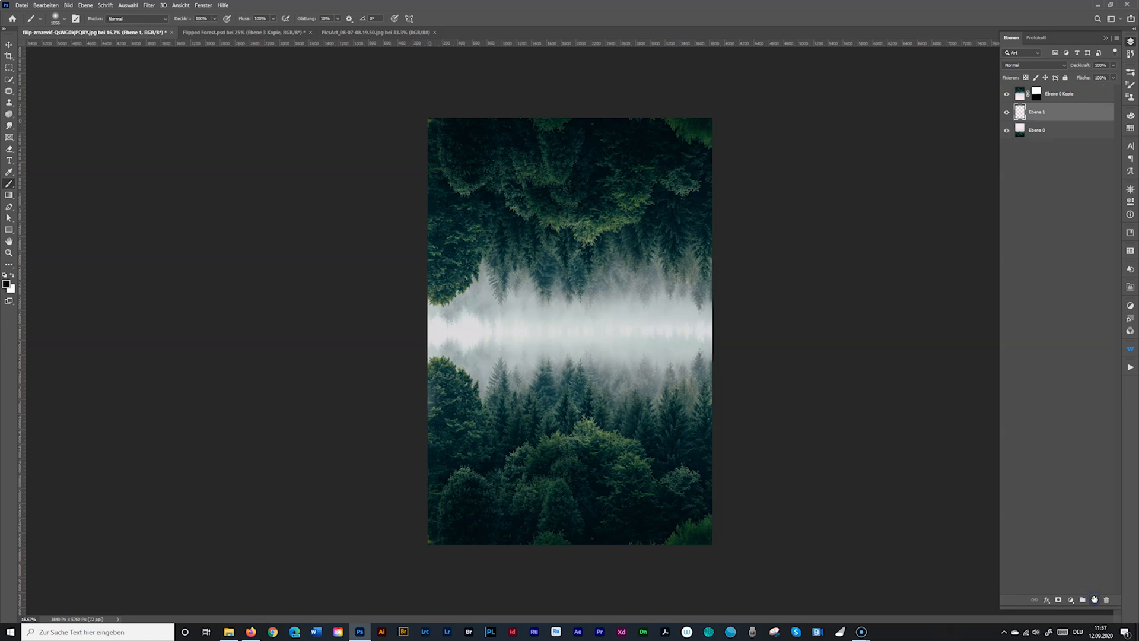
pyautogui.click(10, 172)
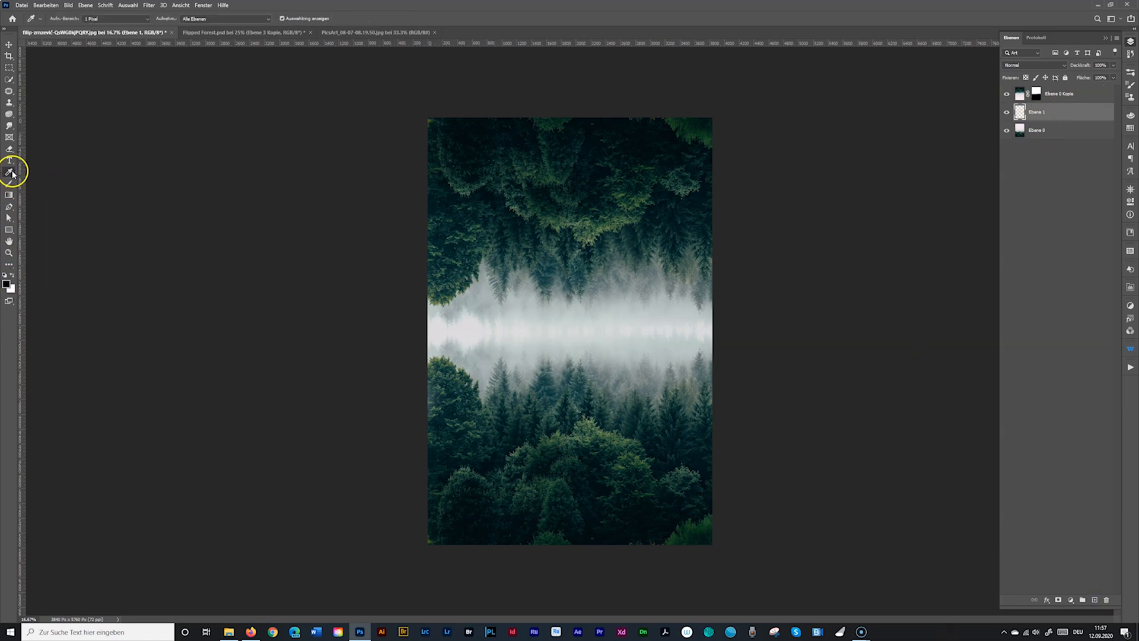
pyautogui.click(472, 321)
# - Fill the new Ebene 1 layer with the sampled fog colour and move it below the forest layers
pyautogui.click(1020, 94)
pyautogui.click(1020, 130)
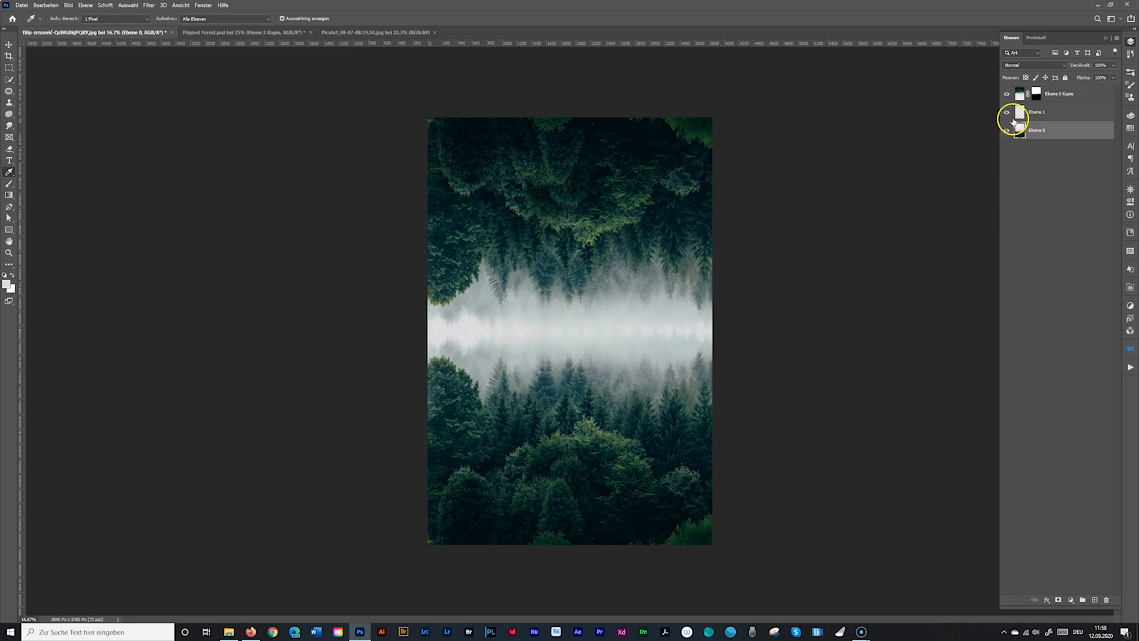
pyautogui.click(1019, 111)
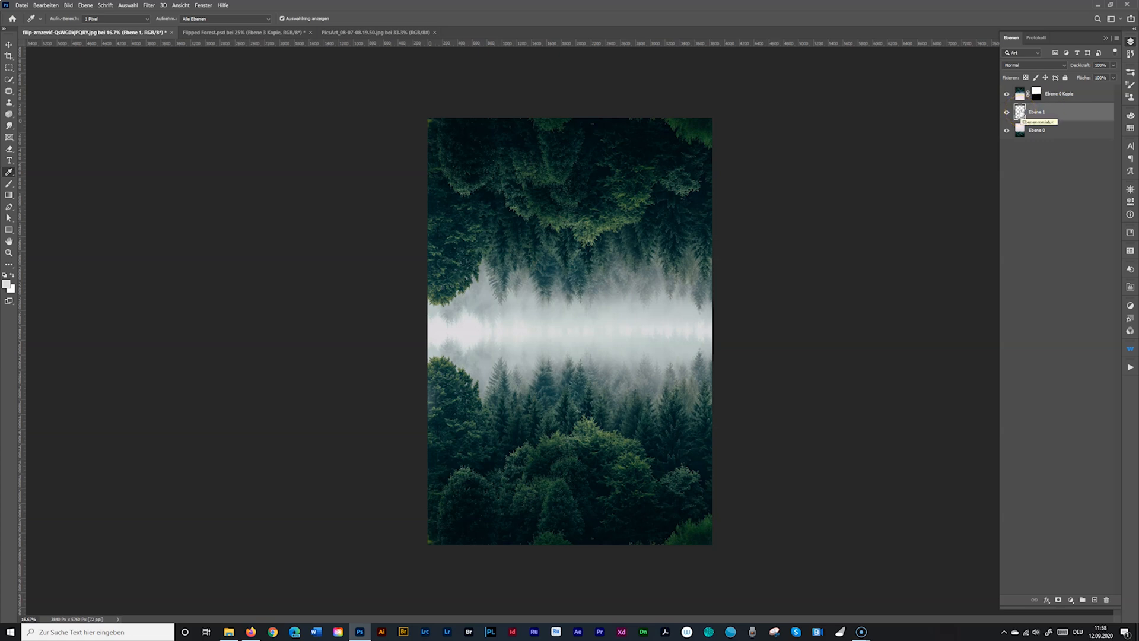
pyautogui.hotkey('alt', 'BackSpace')
pyautogui.moveTo(1029, 112); pyautogui.dragTo(1031, 148)
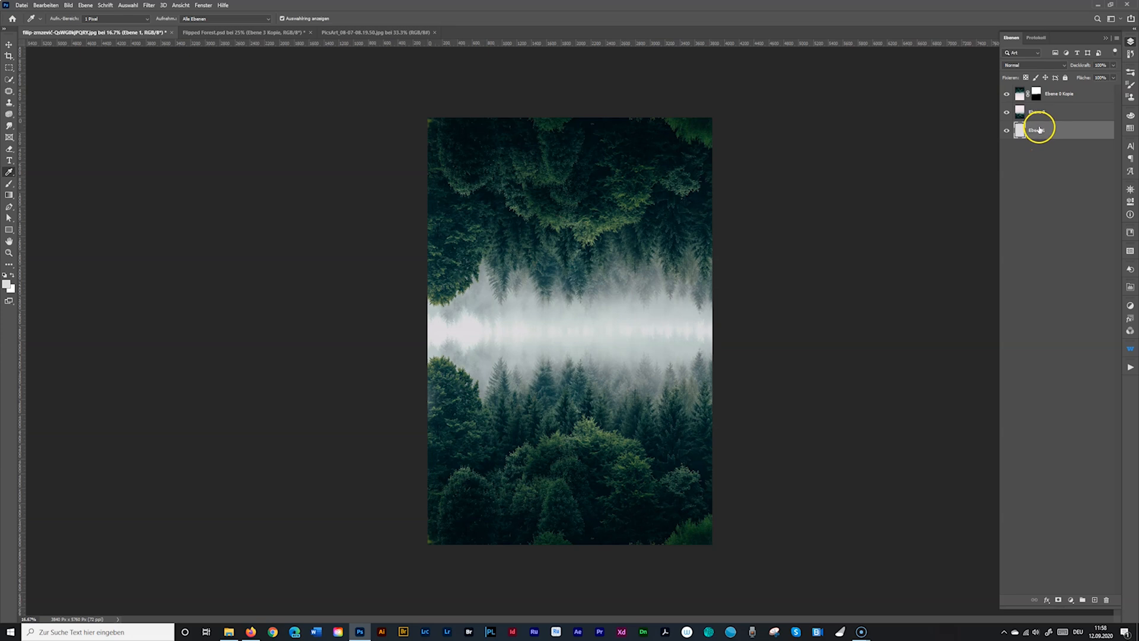
# - Group Ebene 0 Kopie and Ebene 0 and name the group forest
pyautogui.click(1054, 93)
pyautogui.keyDown('shift'); pyautogui.click(1059, 112); pyautogui.keyUp('shift')
pyautogui.hotkey('ctrl', 'g')
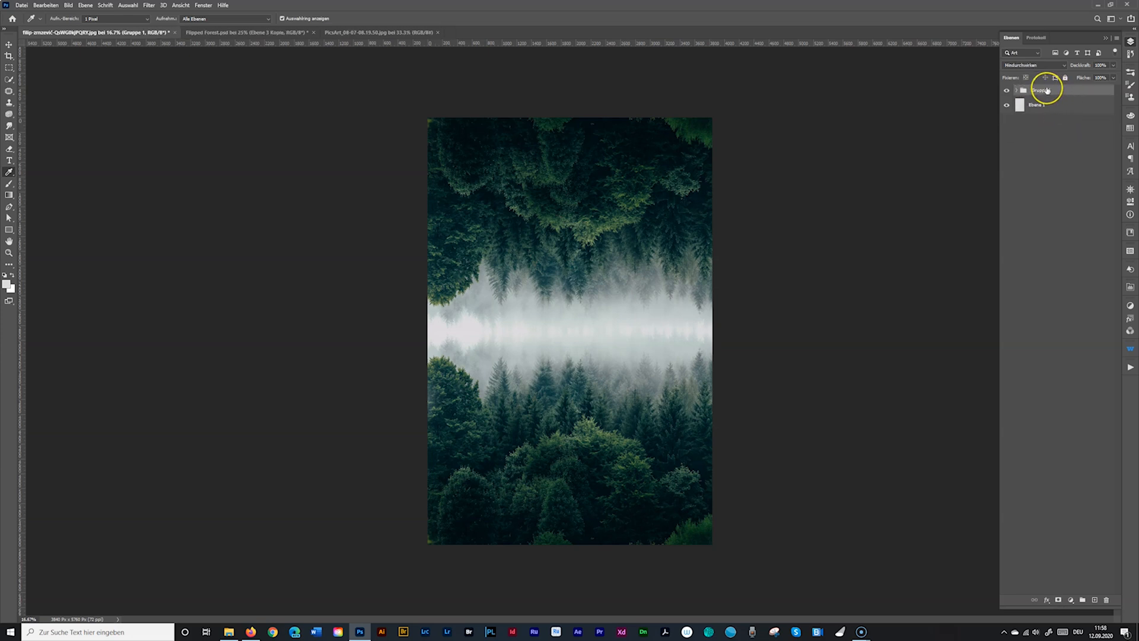
pyautogui.click(1042, 91)
pyautogui.click(1017, 56)
pyautogui.click(1062, 106)
pyautogui.click(1063, 90)
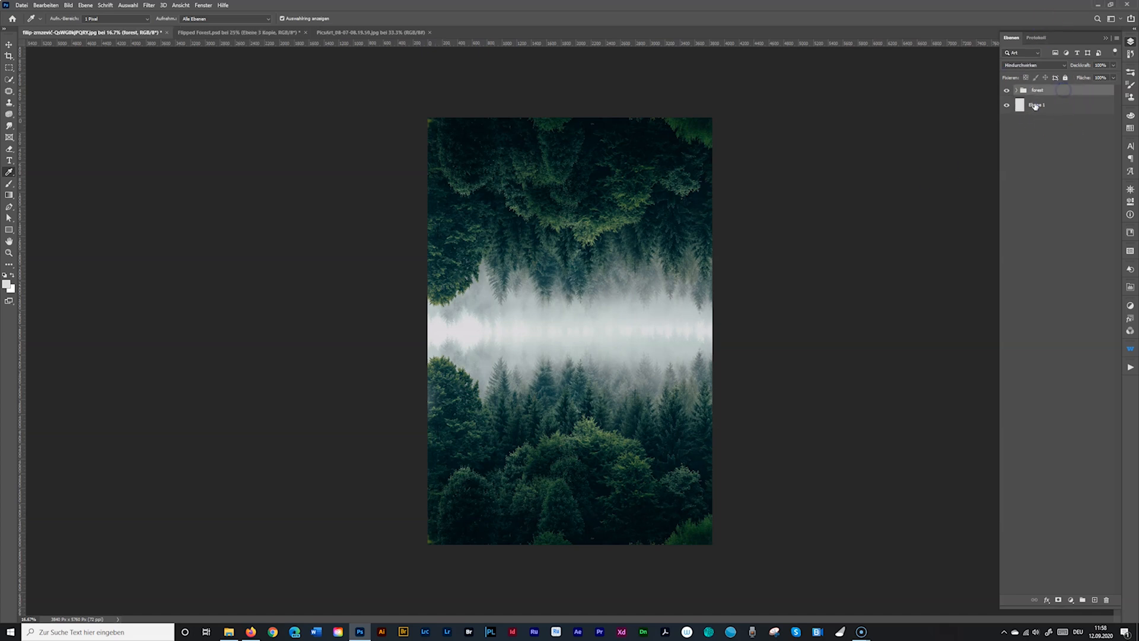
# - Add a layer mask to the forest group and paint over the central fog band with a black brush at reduced opacity
pyautogui.click(1057, 599)
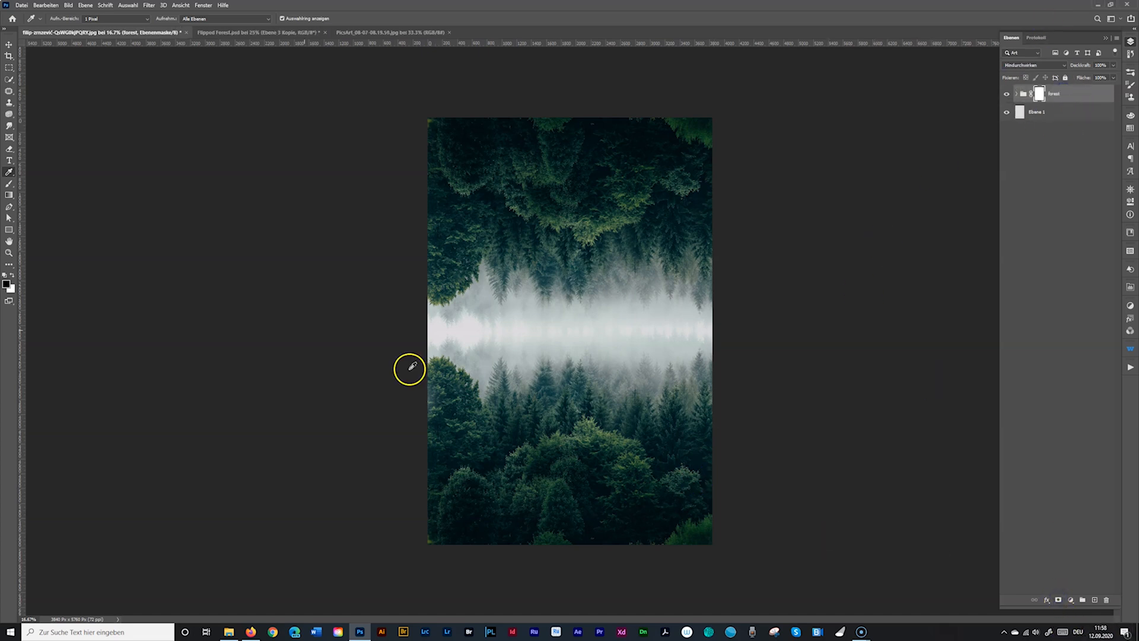
pyautogui.click(8, 184)
pyautogui.moveTo(497, 325); pyautogui.dragTo(485, 321)
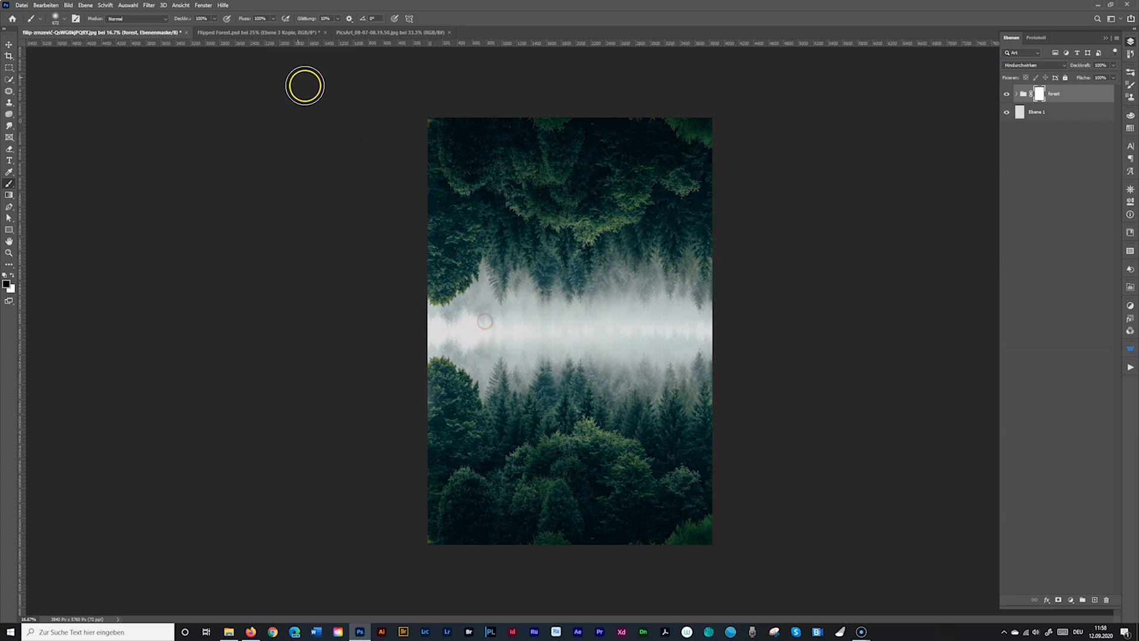
pyautogui.moveTo(180, 19); pyautogui.dragTo(152, 20)
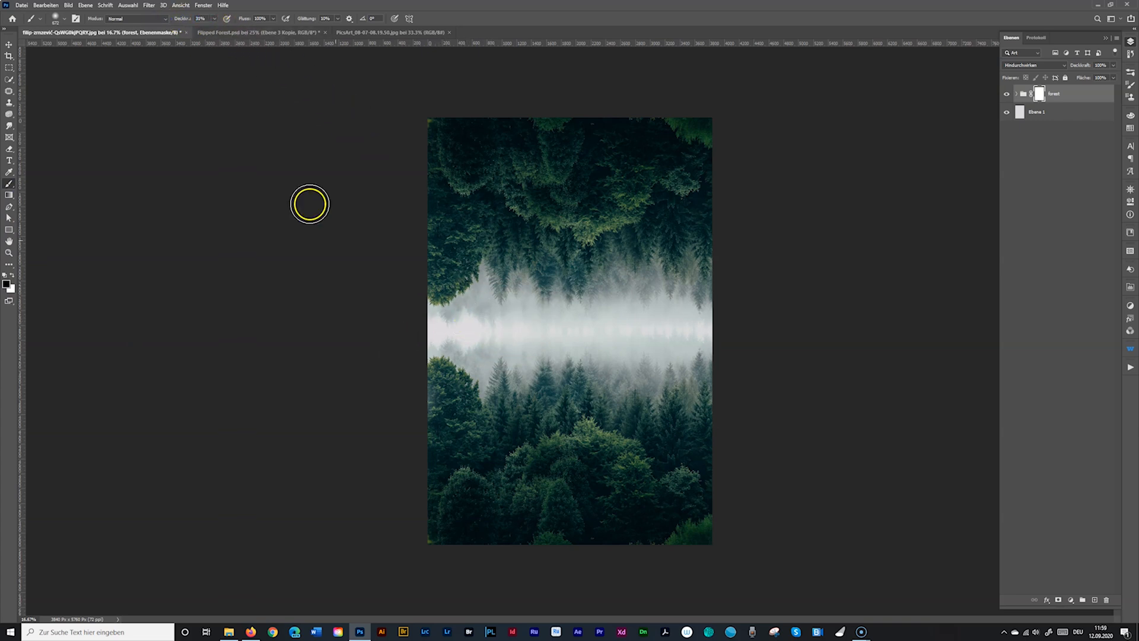
pyautogui.moveTo(473, 322)
pyautogui.mouseDown()
pyautogui.moveTo(496, 320)
pyautogui.moveTo(497, 333)
pyautogui.moveTo(477, 334)
pyautogui.mouseUp()
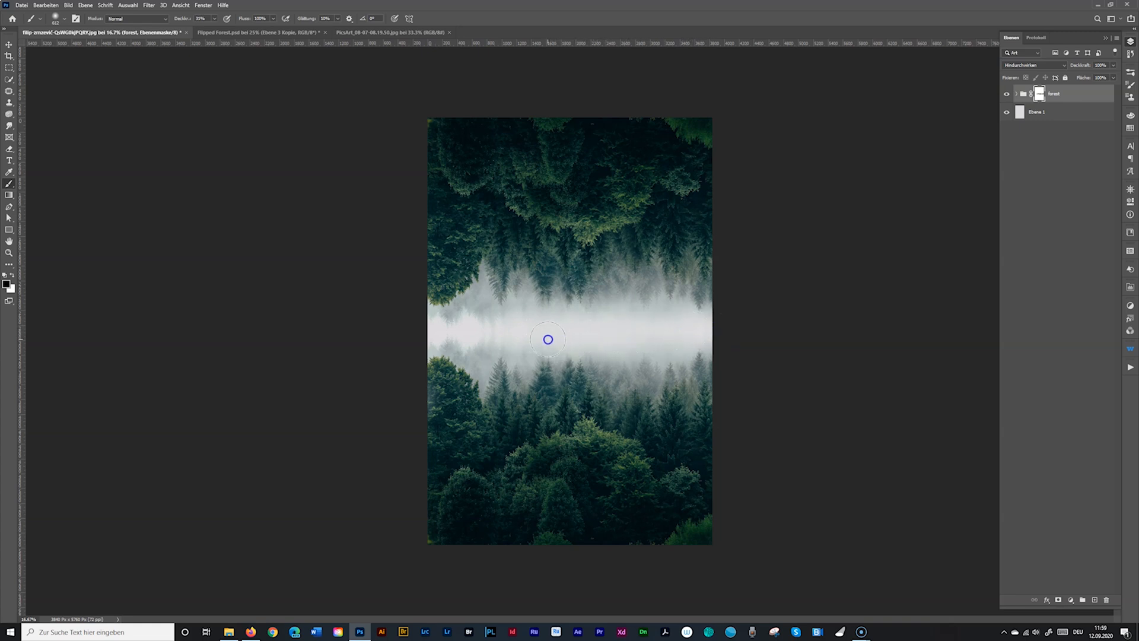
pyautogui.moveTo(494, 341)
pyautogui.mouseDown()
pyautogui.moveTo(469, 339)
pyautogui.moveTo(463, 325)
pyautogui.moveTo(498, 323)
pyautogui.mouseUp()
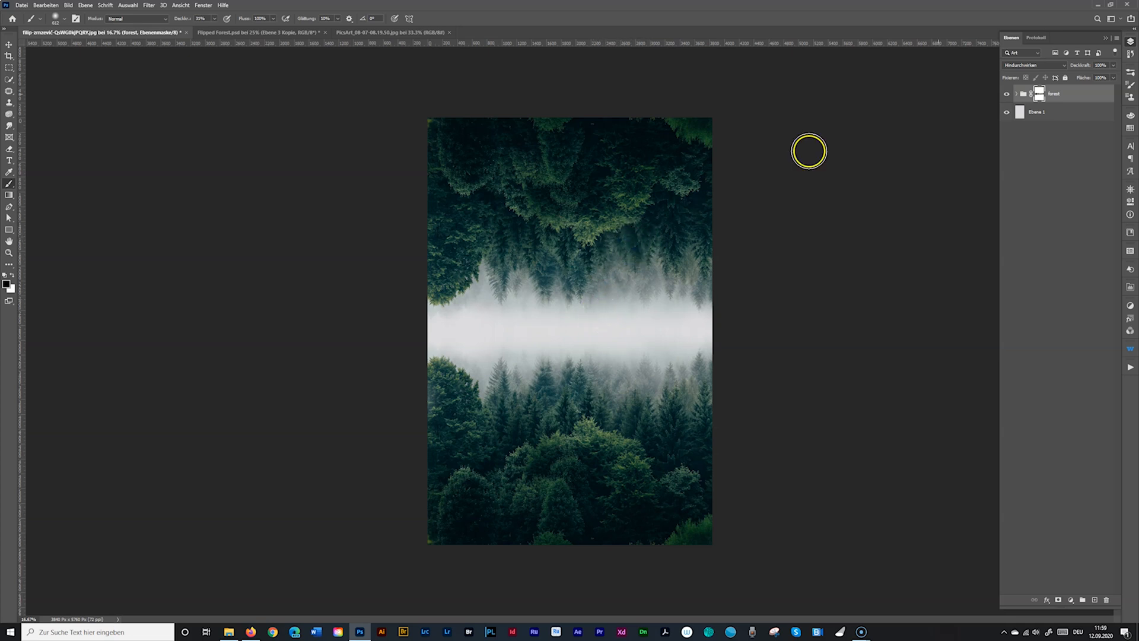
# - Expand the forest group to review its two layers and mask
pyautogui.click(1016, 97)
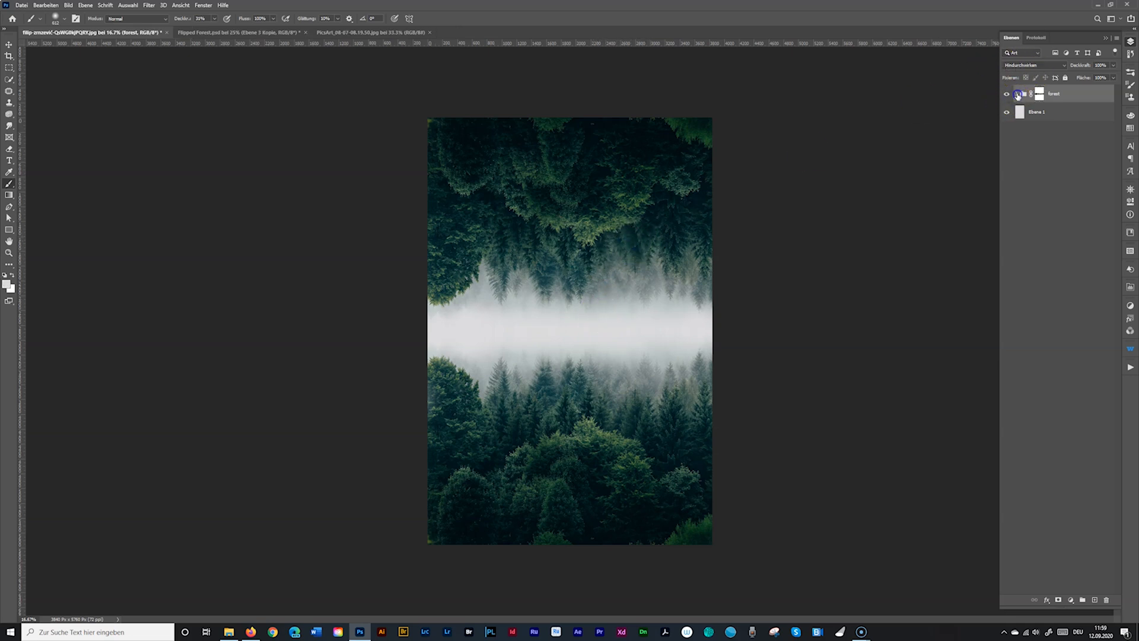
pyautogui.moveTo(1025, 118); pyautogui.dragTo(1027, 134)
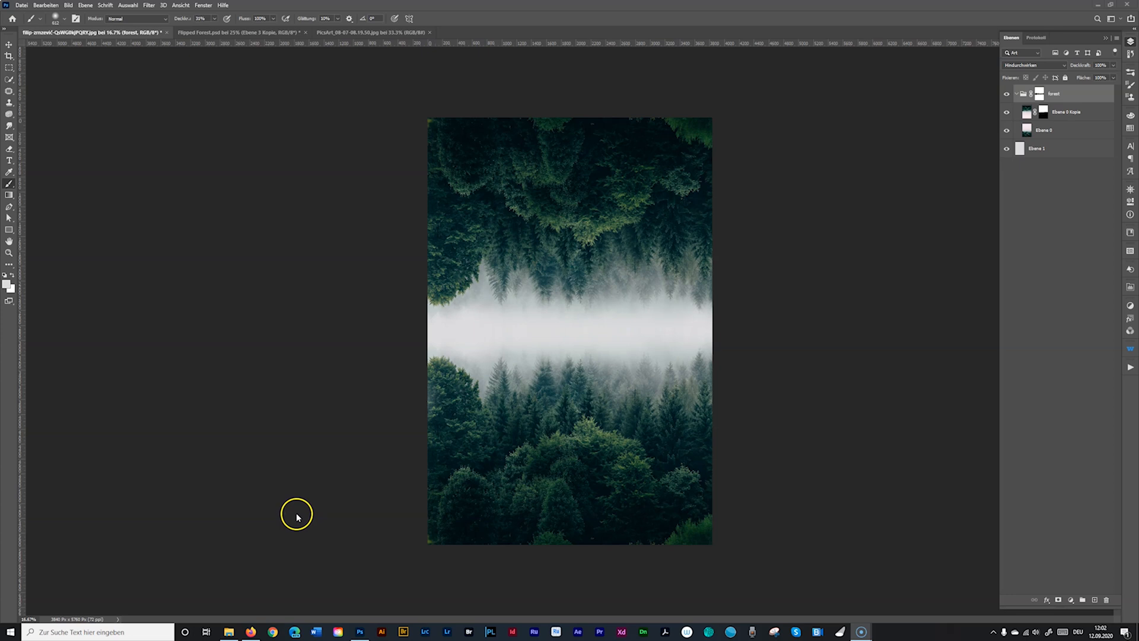
# - Place the 8930.jpg swing photo into the forest document and scale it to about 196%
pyautogui.click(231, 631)
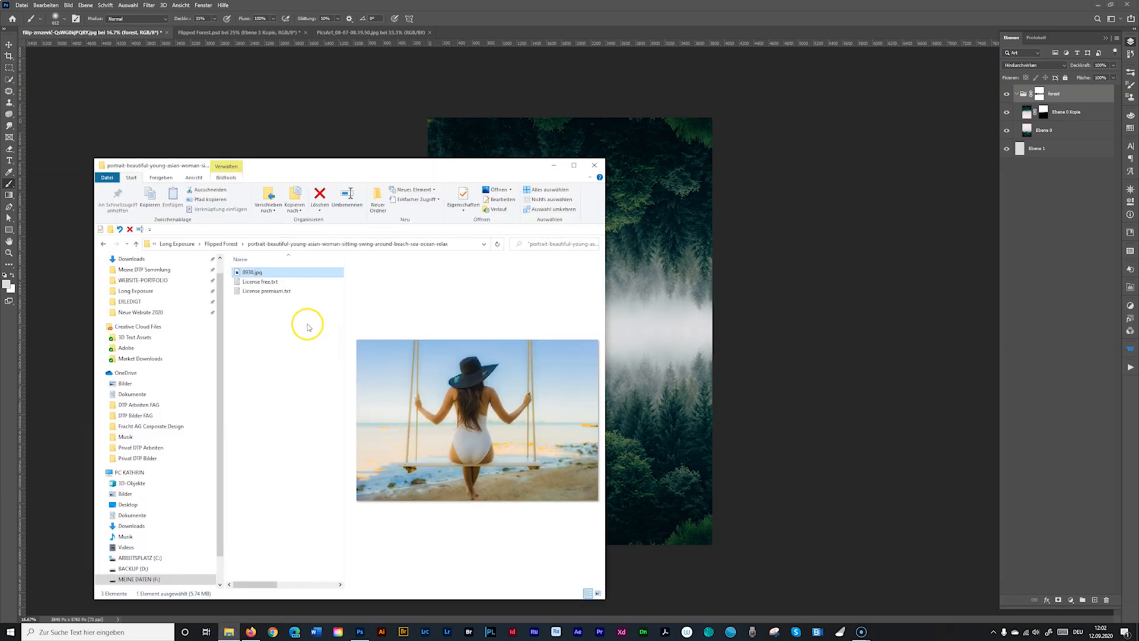
pyautogui.click(856, 259)
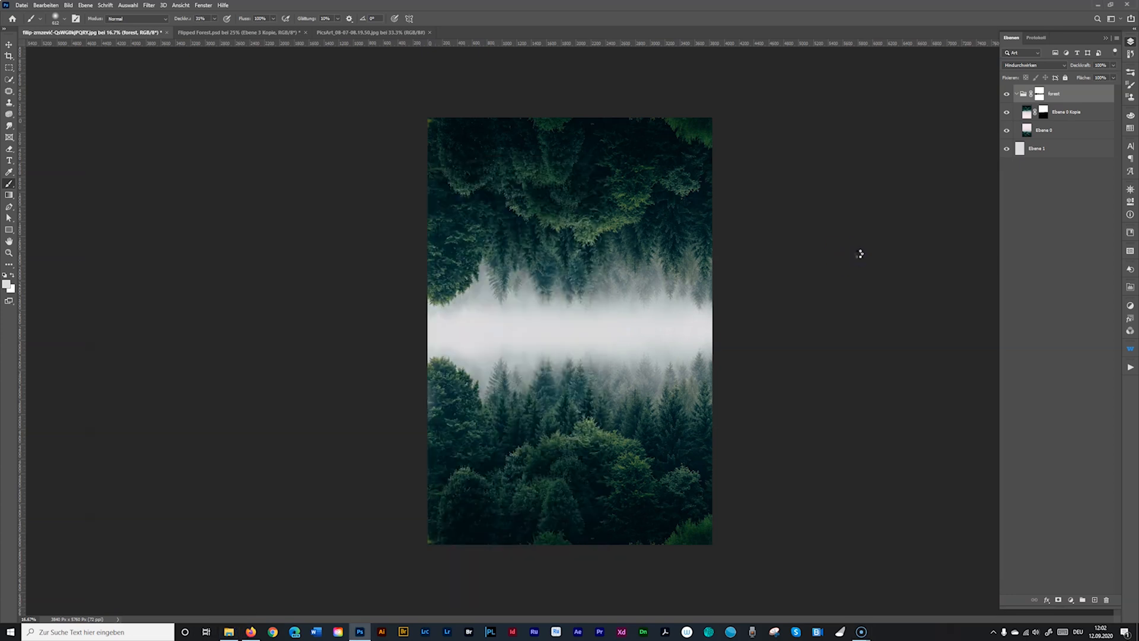
pyautogui.moveTo(860, 254); pyautogui.dragTo(826, 262)
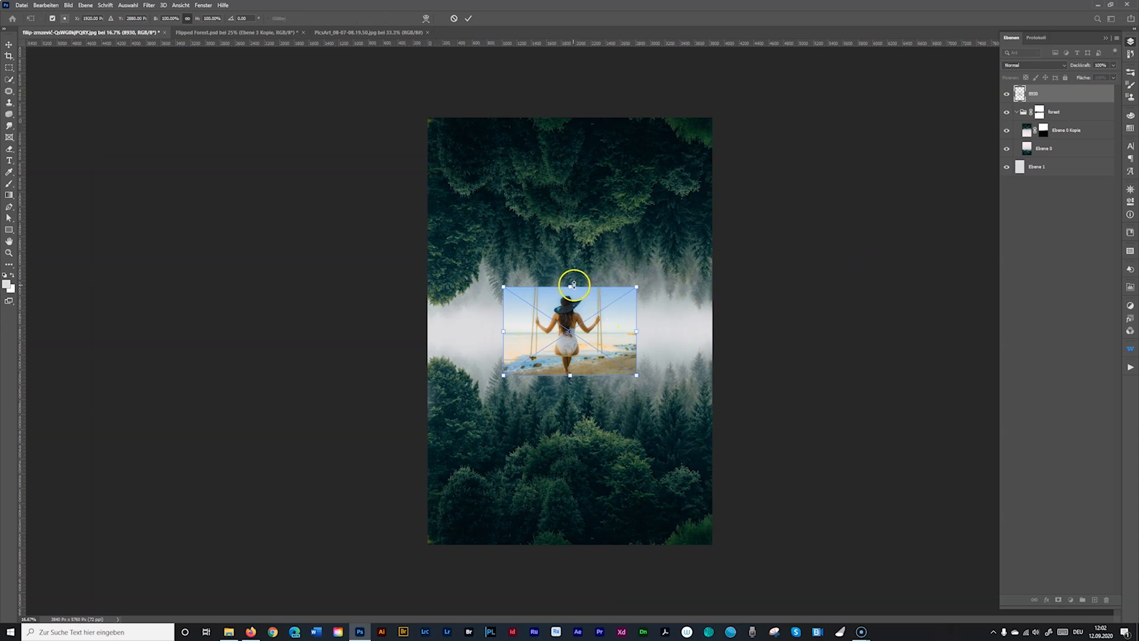
pyautogui.moveTo(570, 282); pyautogui.dragTo(572, 243)
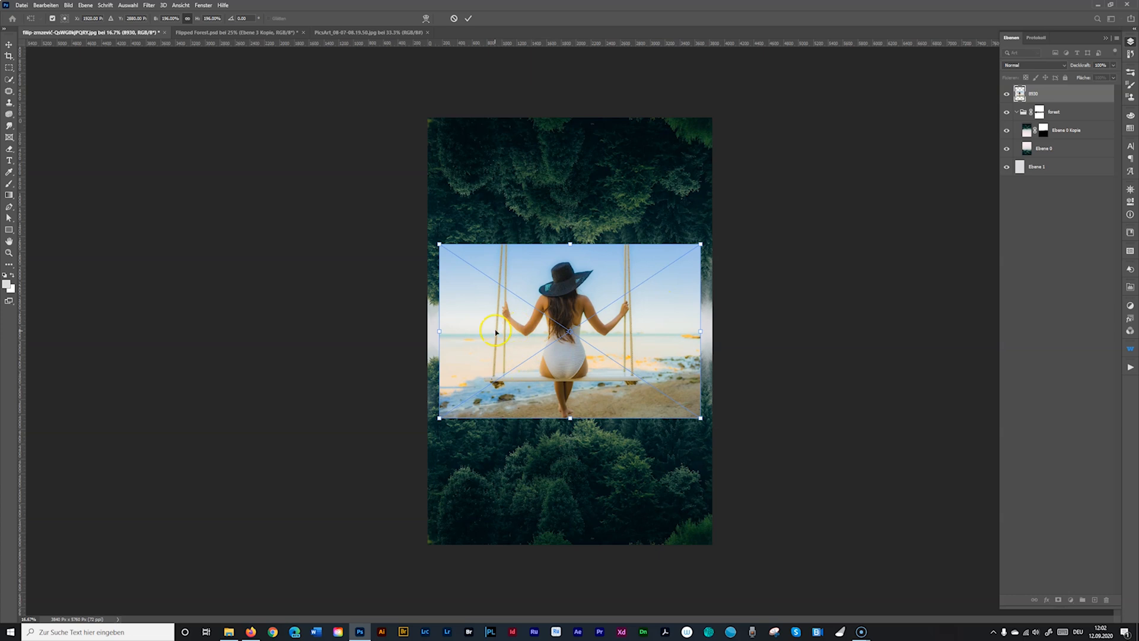
pyautogui.click(468, 19)
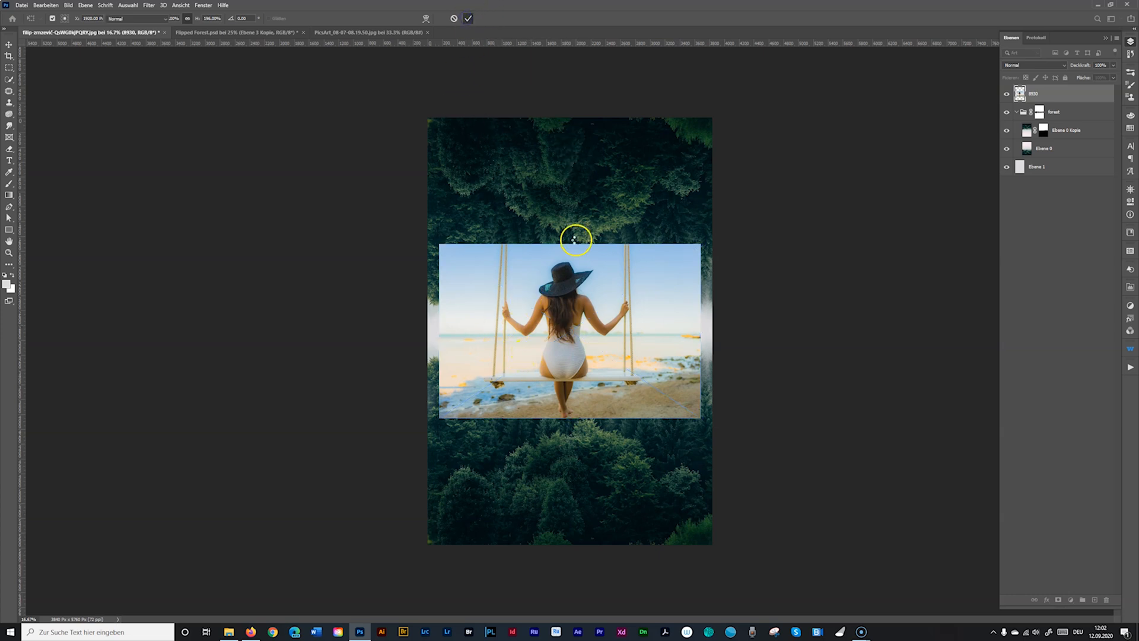
pyautogui.press('b')
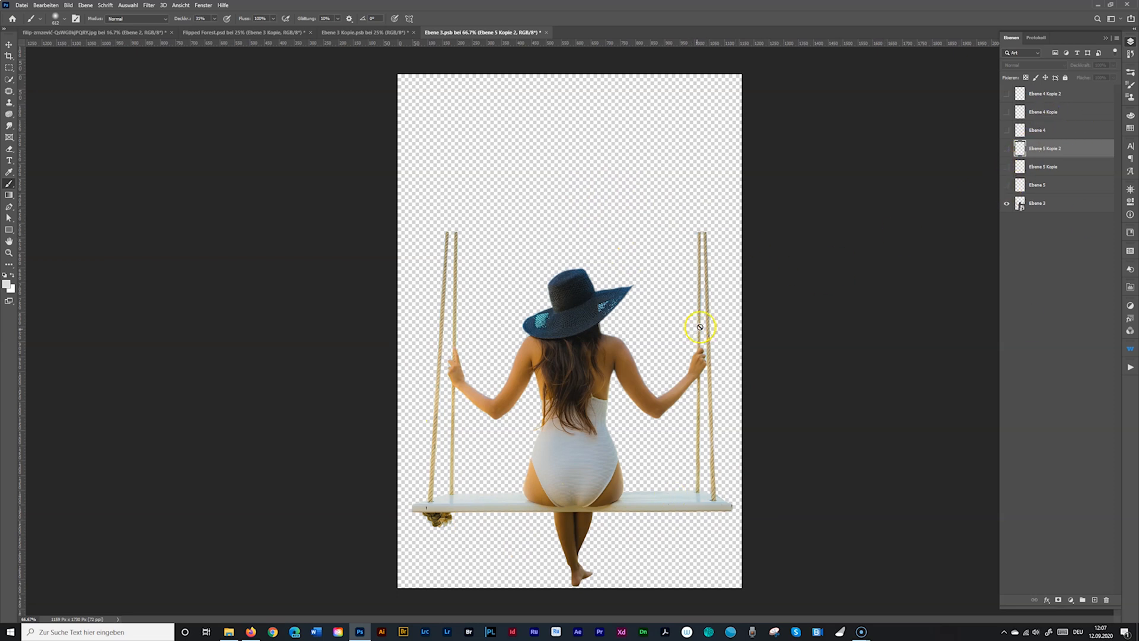
# - Show all the hidden rope layers in the Ebene 3.psb swing cutout and close that document
pyautogui.click(1007, 181)
pyautogui.click(1007, 94)
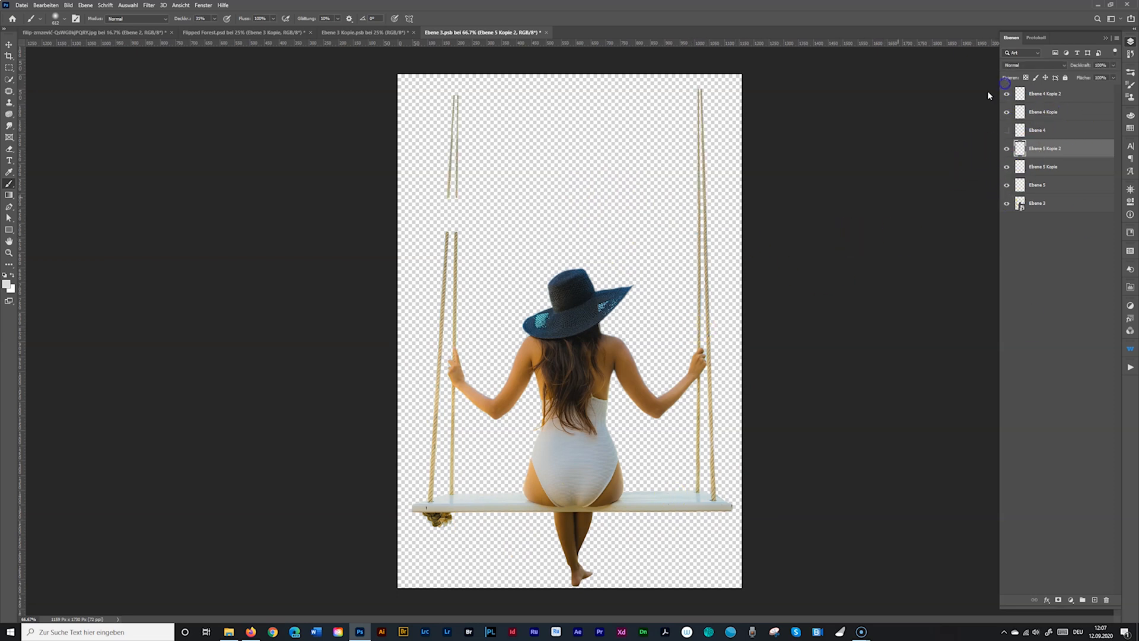
pyautogui.click(1006, 128)
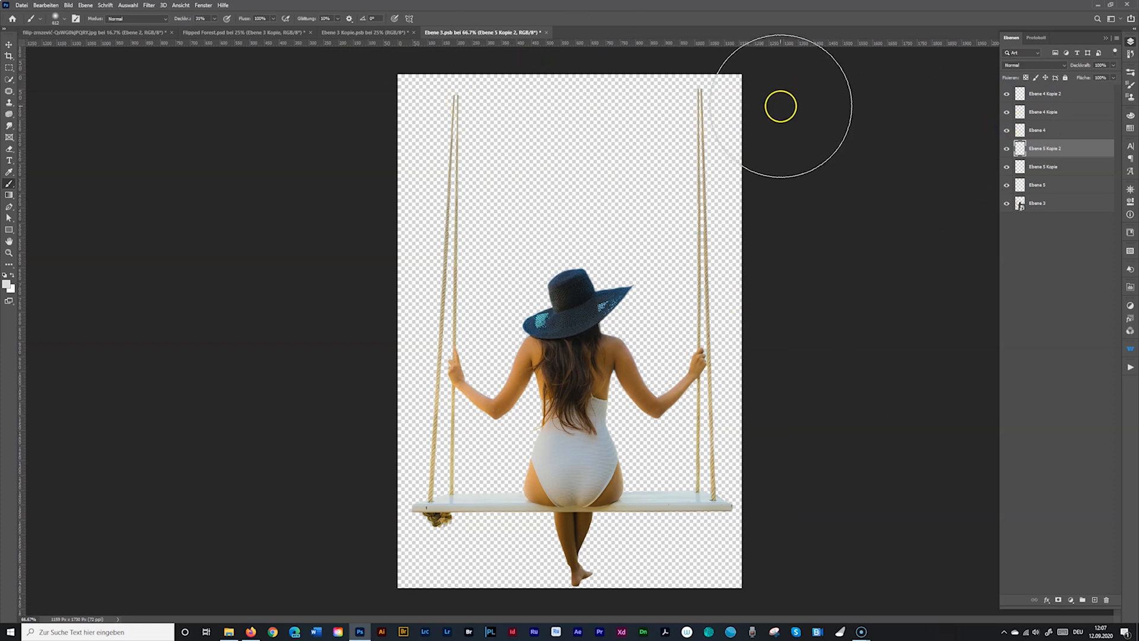
pyautogui.click(546, 32)
pyautogui.click(579, 235)
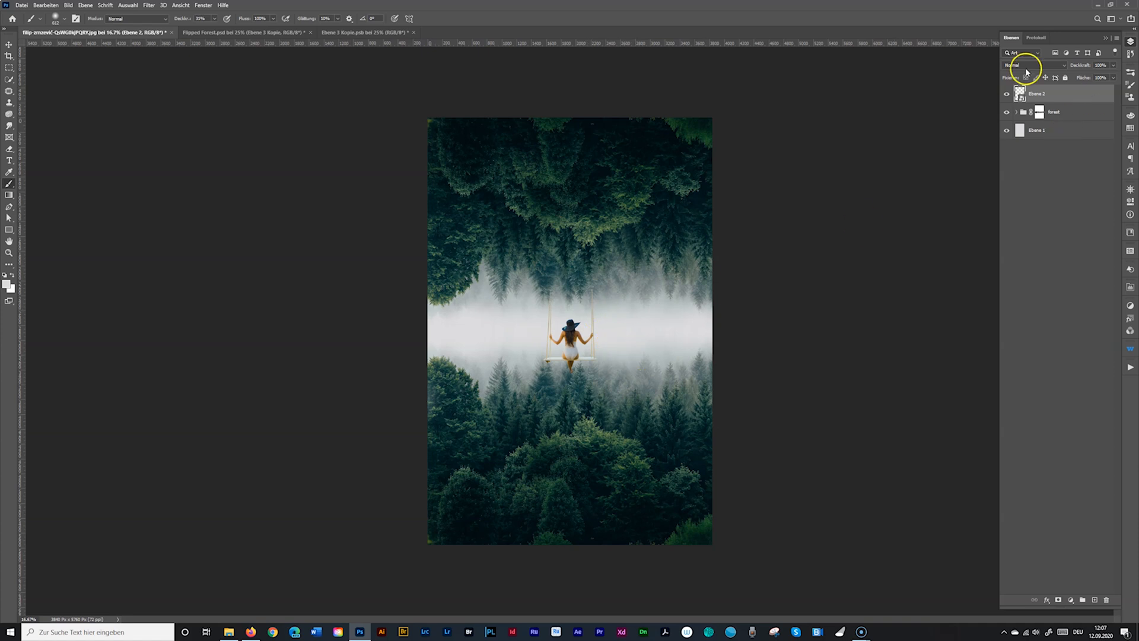
# - Enlarge the woman-on-swing layer and position it right of the image's centre, hanging in the white fog between the forests
pyautogui.hotkey('ctrl', 't')
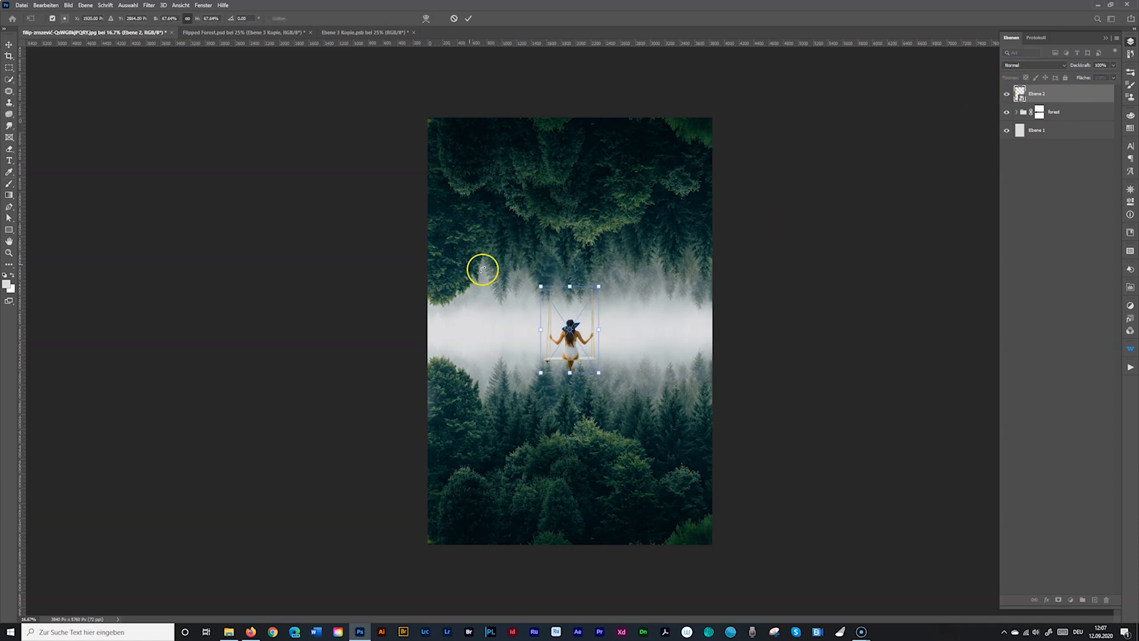
pyautogui.moveTo(570, 288); pyautogui.dragTo(570, 241)
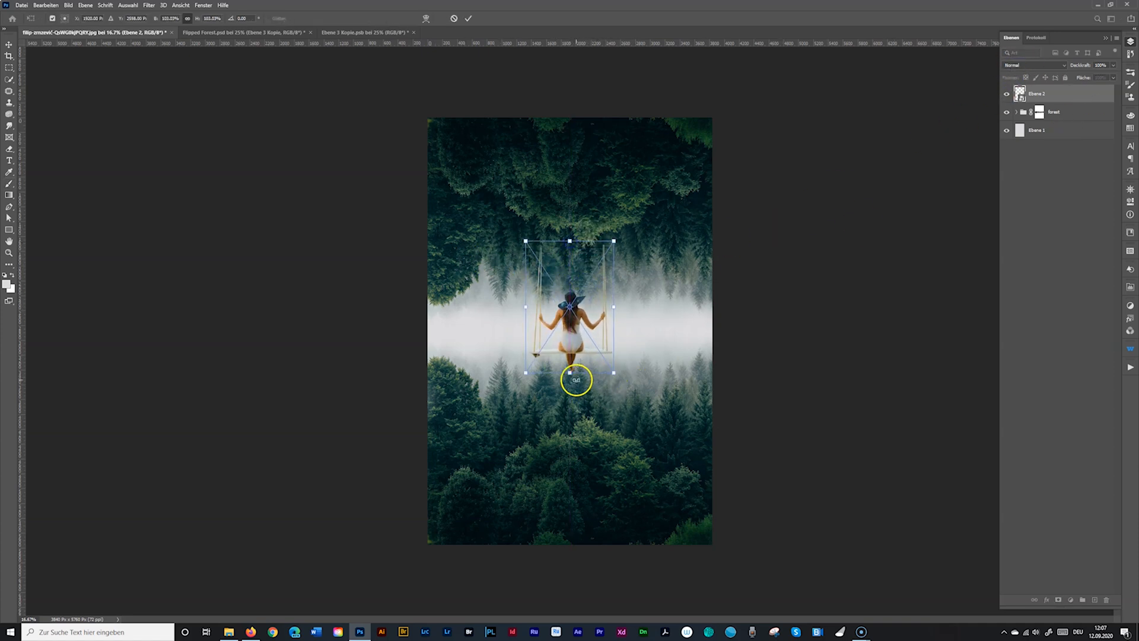
pyautogui.moveTo(570, 372); pyautogui.dragTo(616, 307)
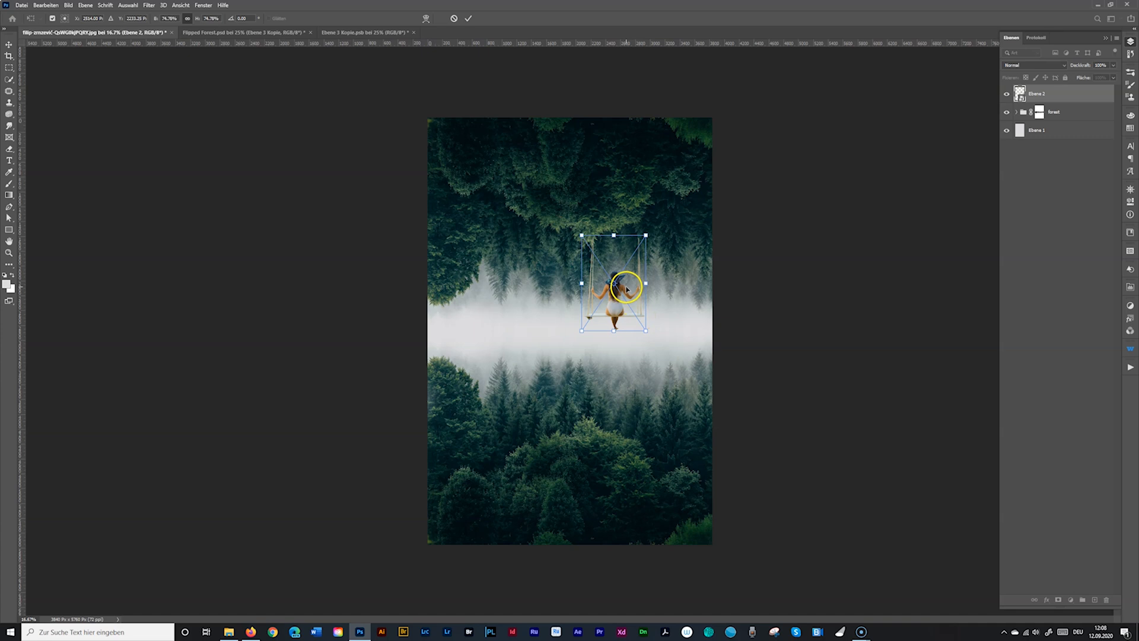
pyautogui.moveTo(615, 332); pyautogui.dragTo(614, 361)
pyautogui.moveTo(603, 322)
pyautogui.mouseDown()
pyautogui.moveTo(607, 331)
pyautogui.moveTo(614, 319)
pyautogui.moveTo(615, 333)
pyautogui.mouseUp()
pyautogui.click(468, 18)
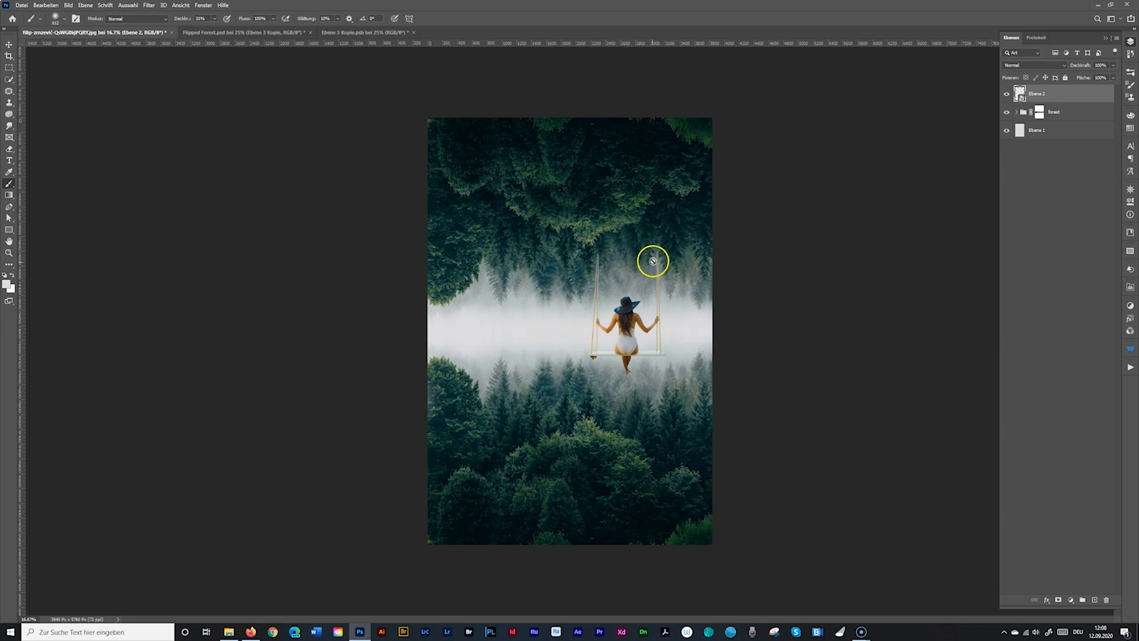
# - Add a layer mask to the Ebene 2 swing layer and paint black over the upper rope ends to fade them into the trees
pyautogui.click(9, 45)
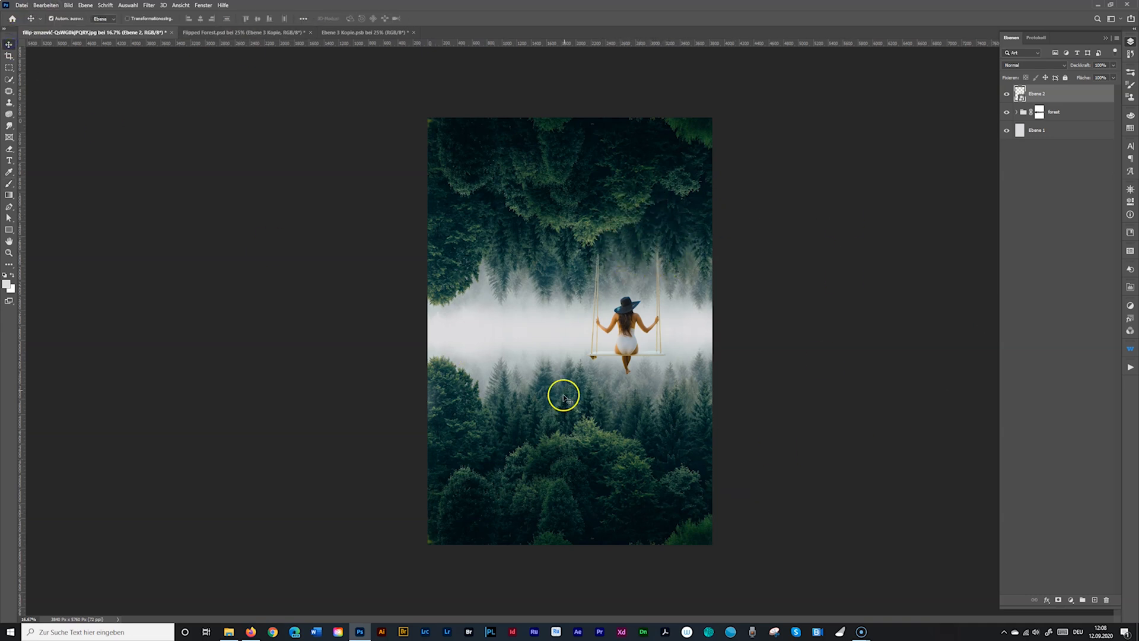
pyautogui.click(1057, 600)
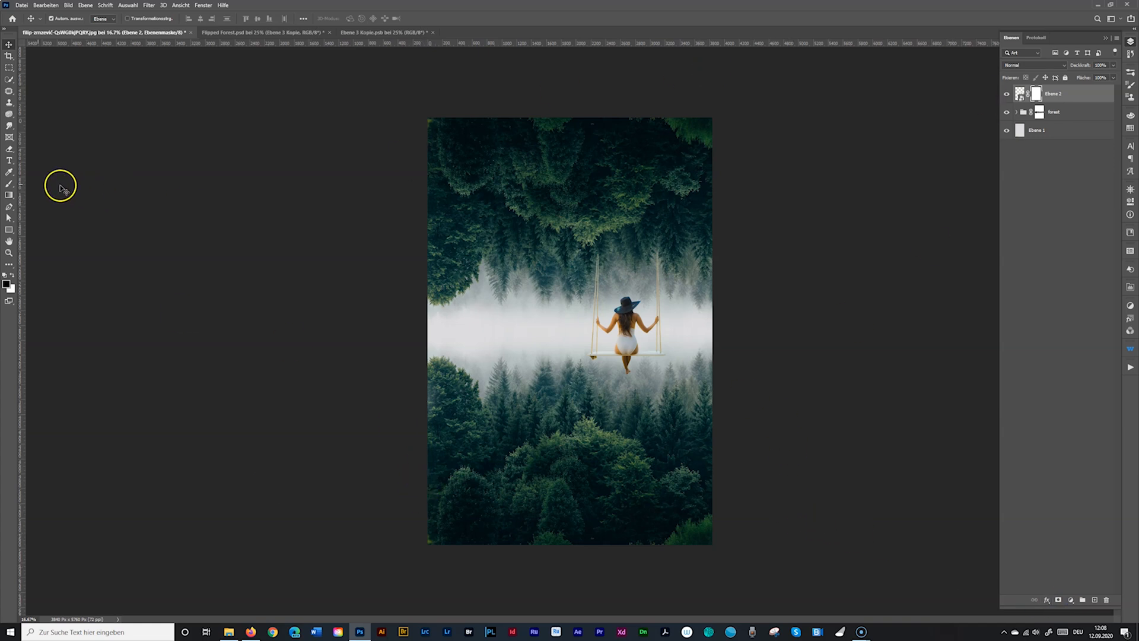
pyautogui.click(9, 183)
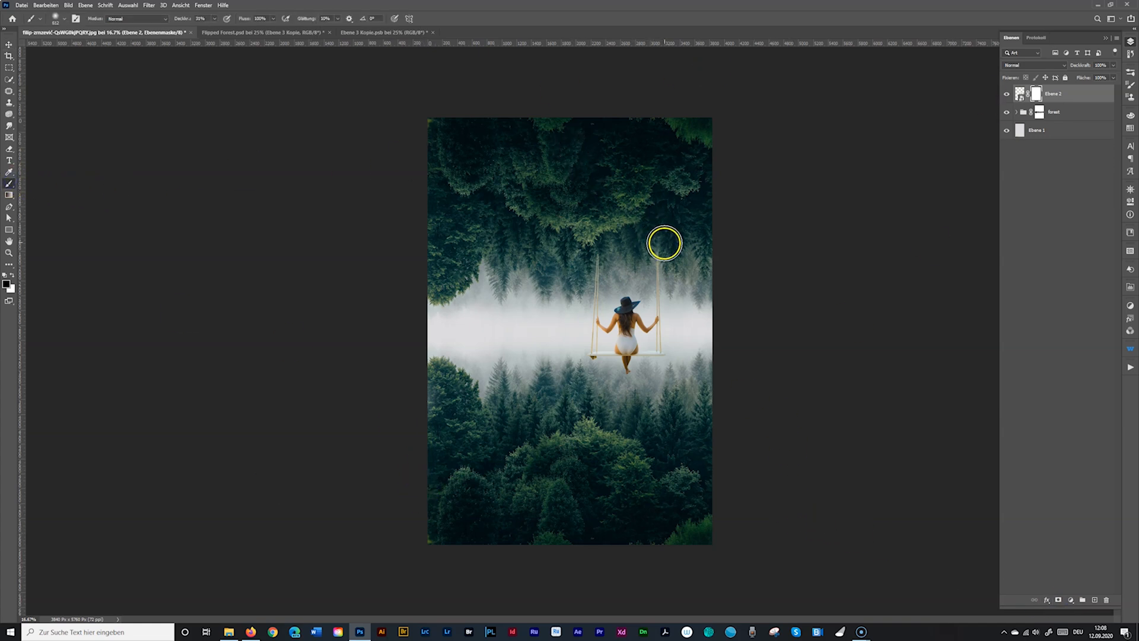
pyautogui.moveTo(660, 241)
pyautogui.mouseDown()
pyautogui.moveTo(646, 222)
pyautogui.moveTo(560, 240)
pyautogui.moveTo(596, 240)
pyautogui.mouseUp()
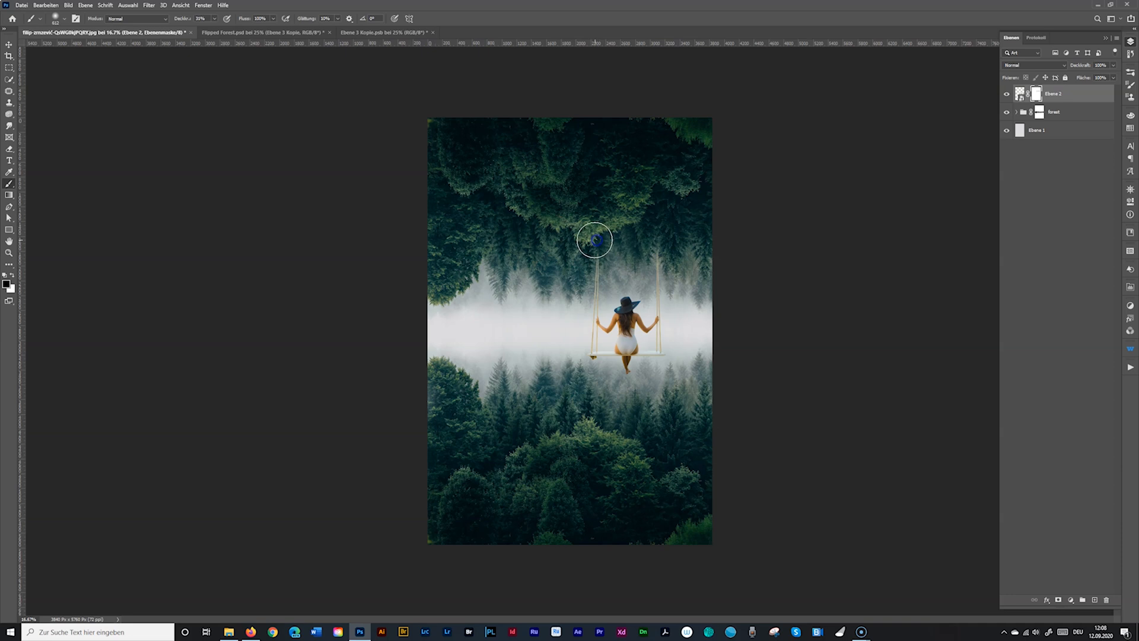
pyautogui.moveTo(181, 19)
pyautogui.mouseDown()
pyautogui.moveTo(198, 10)
pyautogui.moveTo(719, 161)
pyautogui.moveTo(661, 226)
pyautogui.moveTo(591, 234)
pyautogui.moveTo(644, 215)
pyautogui.moveTo(659, 234)
pyautogui.mouseUp()
pyautogui.click(663, 236)
pyautogui.click(9, 44)
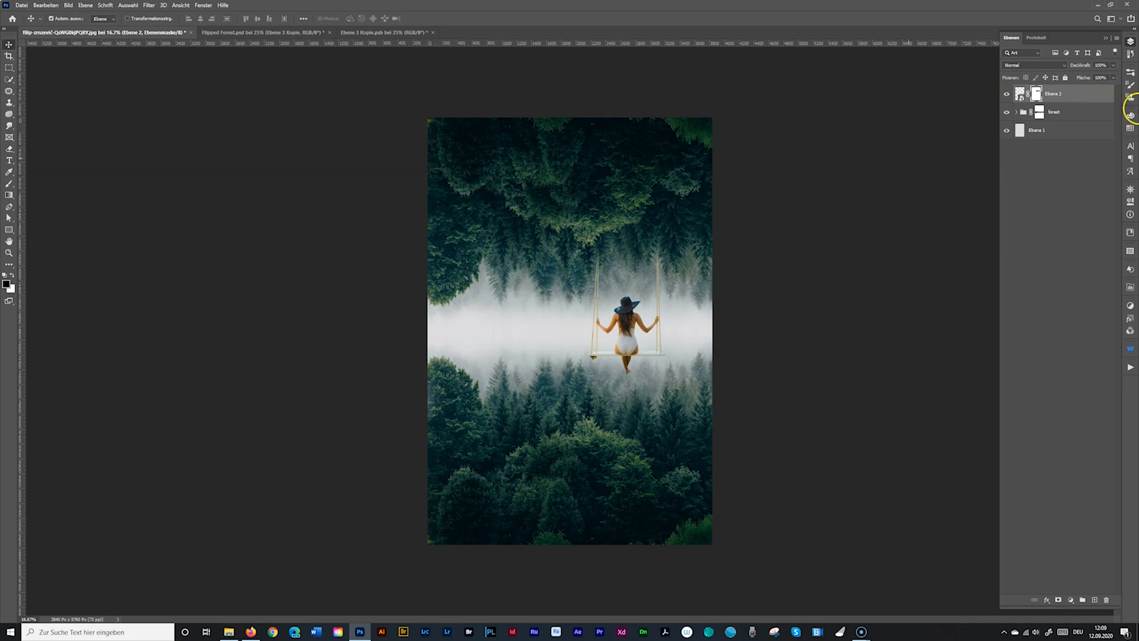
# - Convert the masked swing layer Ebene 2 to a smart object, duplicate it and rasterize the copy
pyautogui.click(1059, 95)
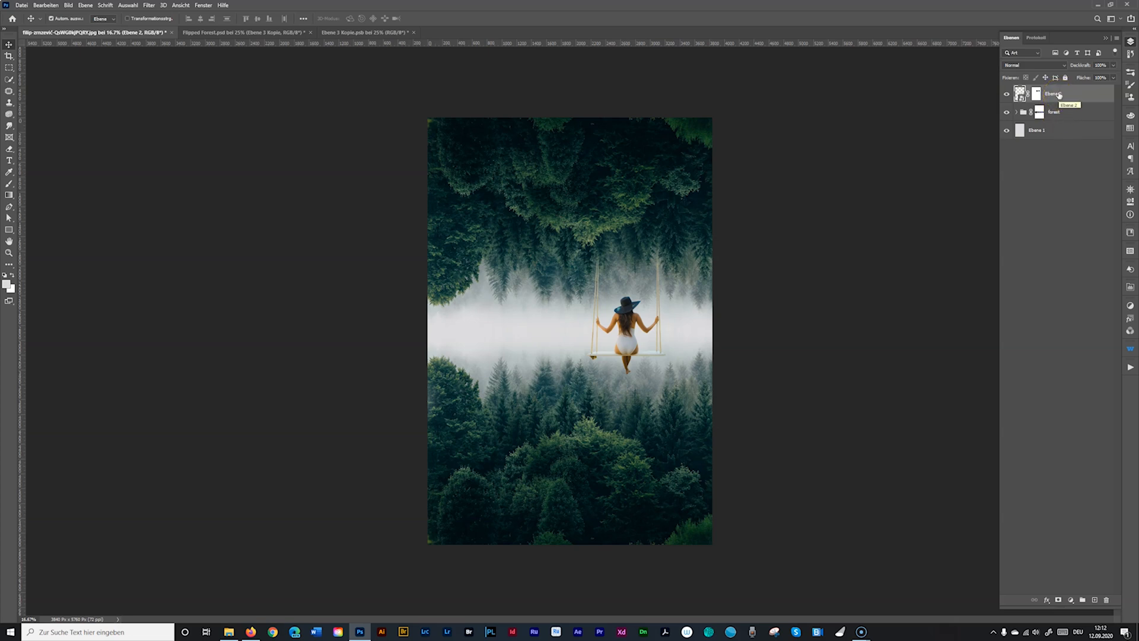
pyautogui.rightClick(1058, 95)
pyautogui.click(1063, 179)
pyautogui.hotkey('ctrl', 'j')
pyautogui.rightClick(1043, 94)
pyautogui.click(1044, 252)
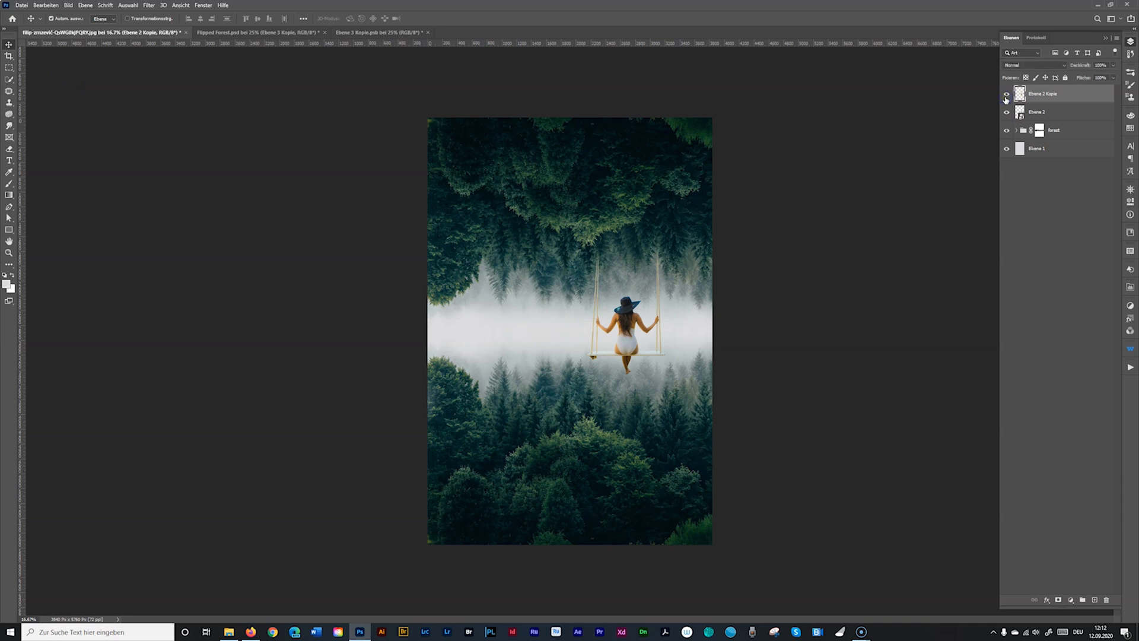
# - Start Match Color (Gleiche Farbe) on Ebene 2 Kopie, using the current forest document as source and Ebene 0 as source layer
pyautogui.click(68, 5)
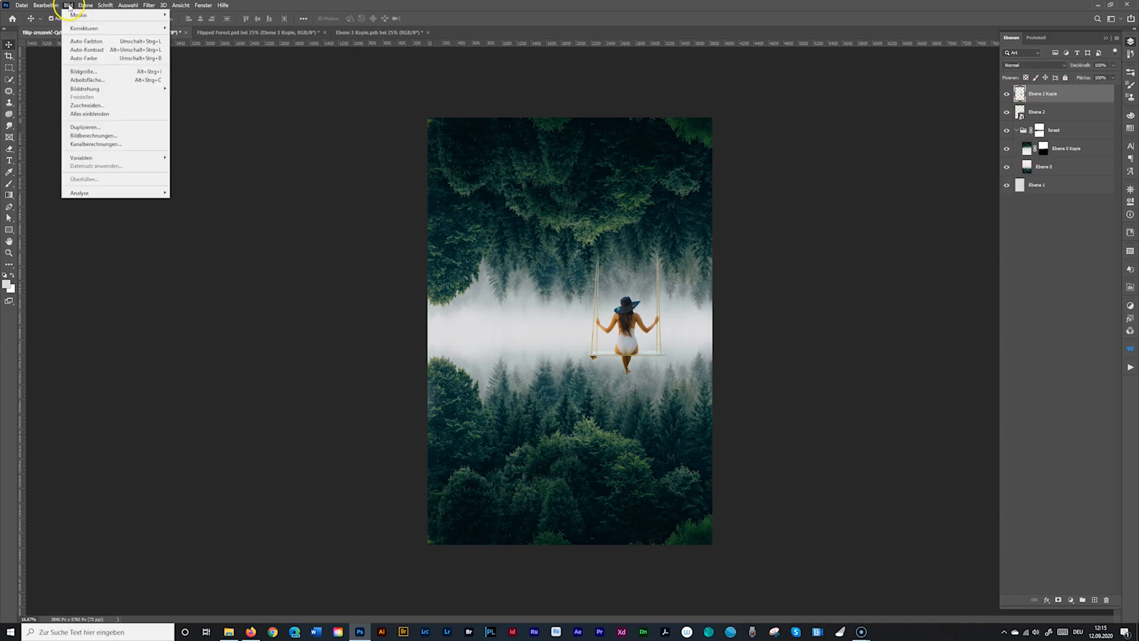
pyautogui.moveTo(83, 28)
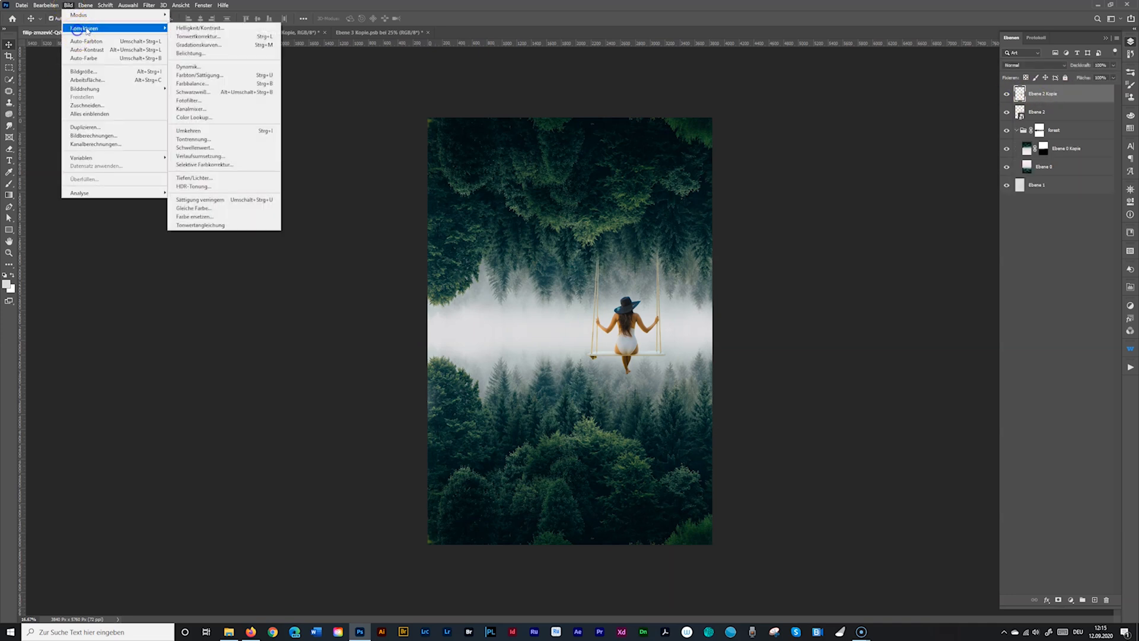
pyautogui.click(191, 208)
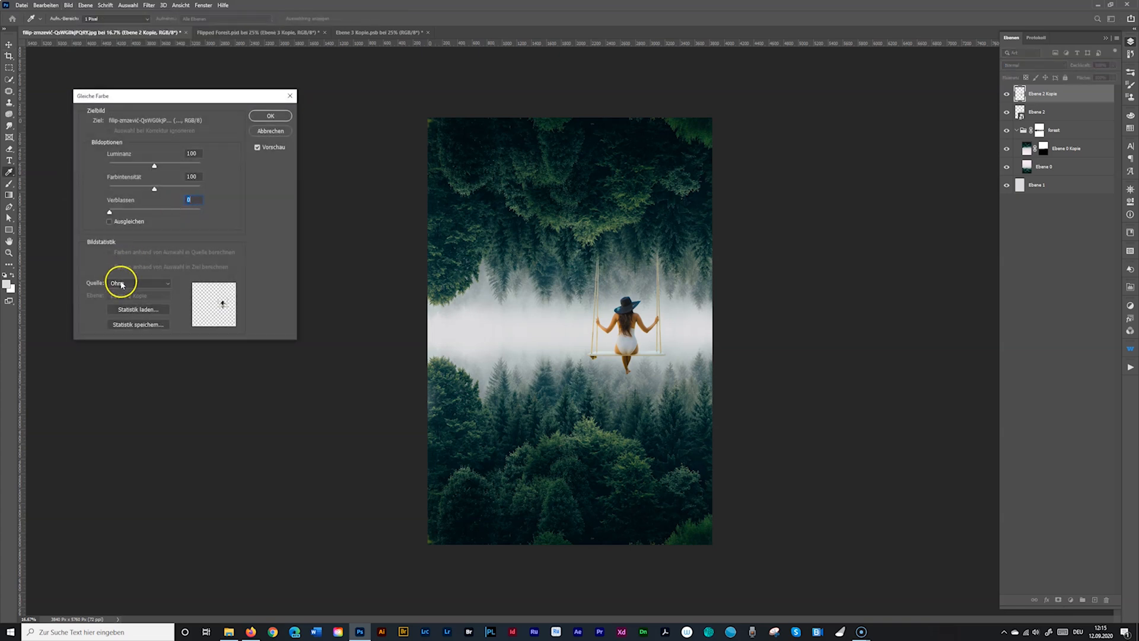
pyautogui.click(117, 283)
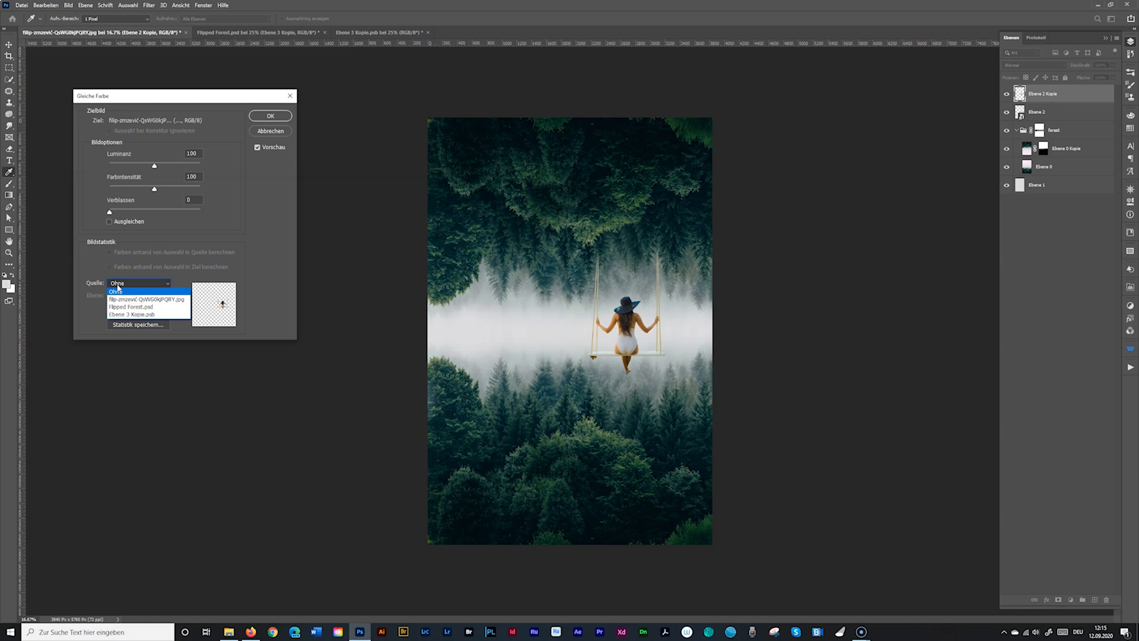
pyautogui.click(119, 299)
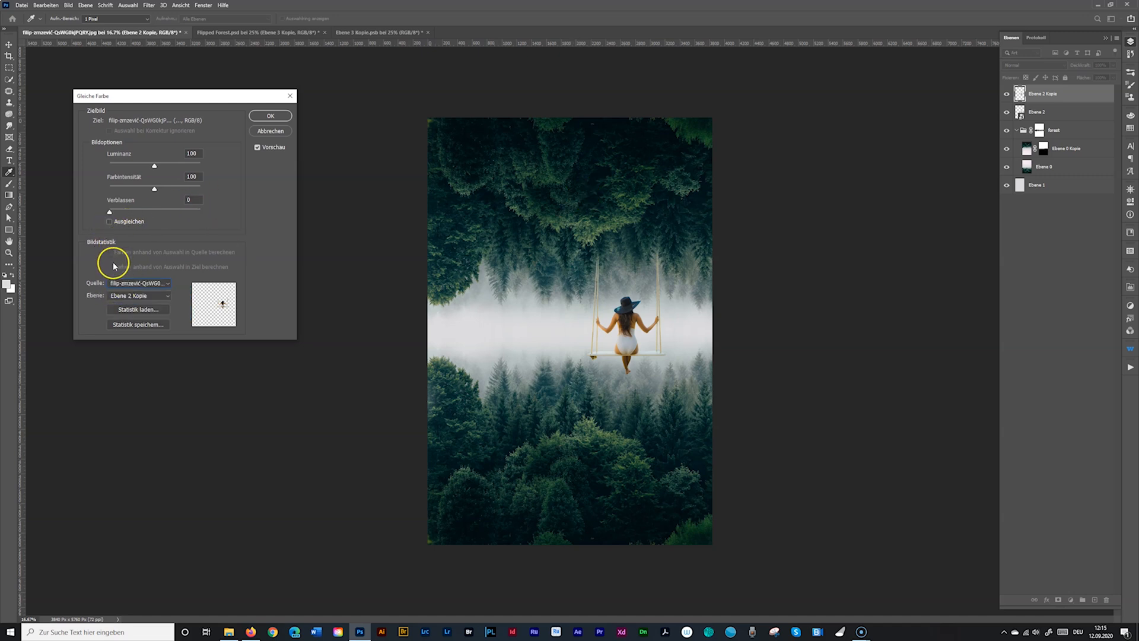
pyautogui.click(120, 297)
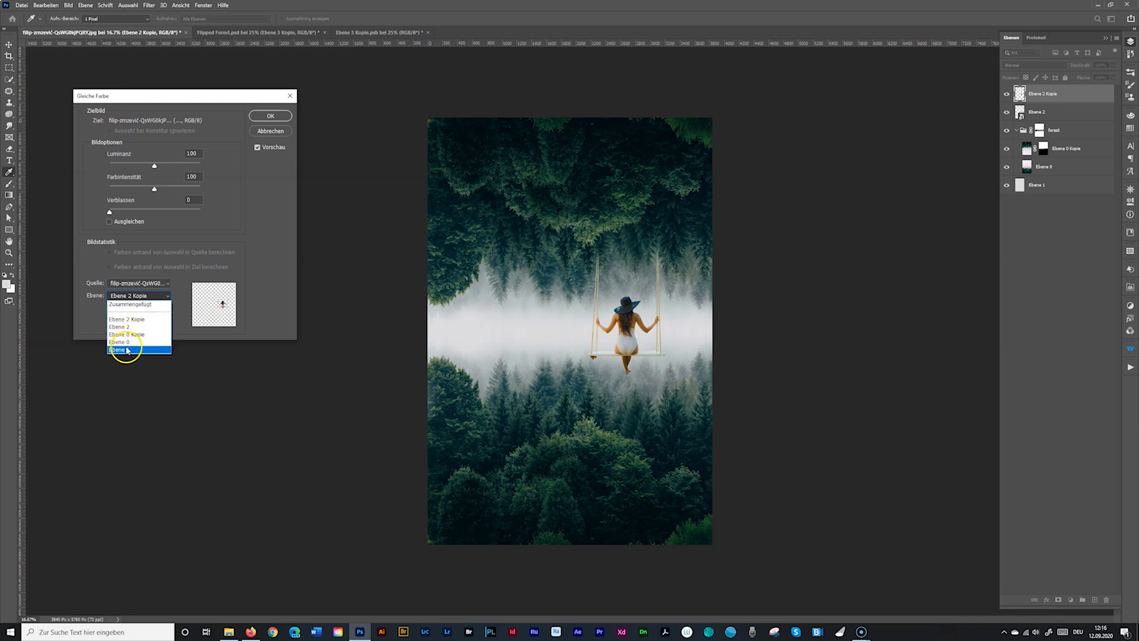
pyautogui.click(127, 343)
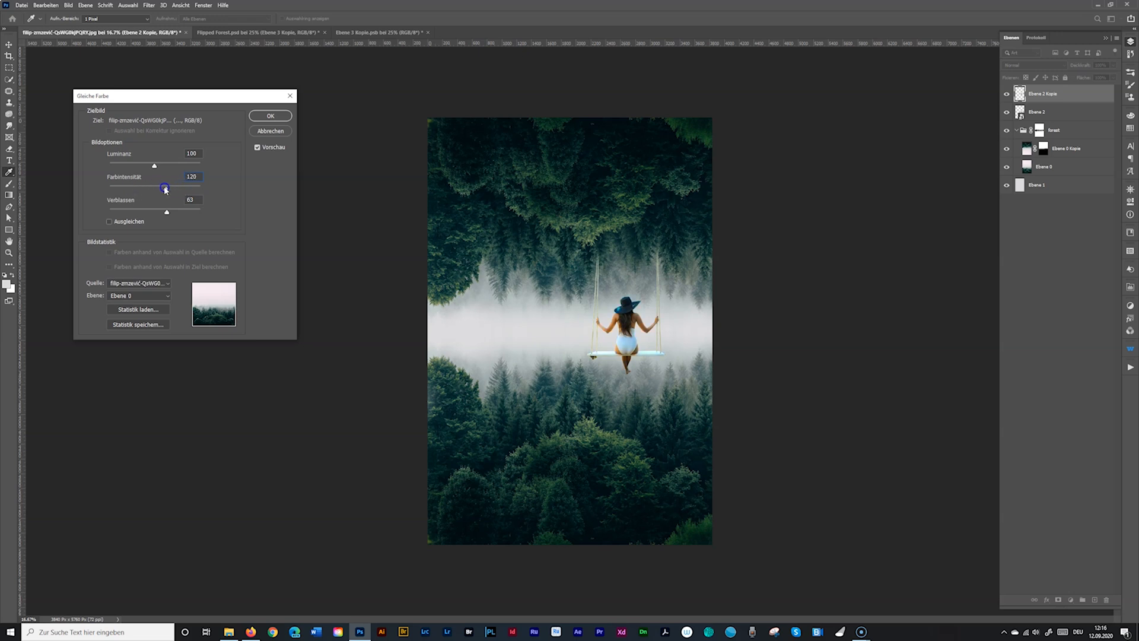
# - Apply the colour match with luminance 17, colour intensity 84, fade 30 and neutralize (Ausgleichen) enabled
pyautogui.moveTo(157, 168); pyautogui.dragTo(127, 166)
pyautogui.click(109, 222)
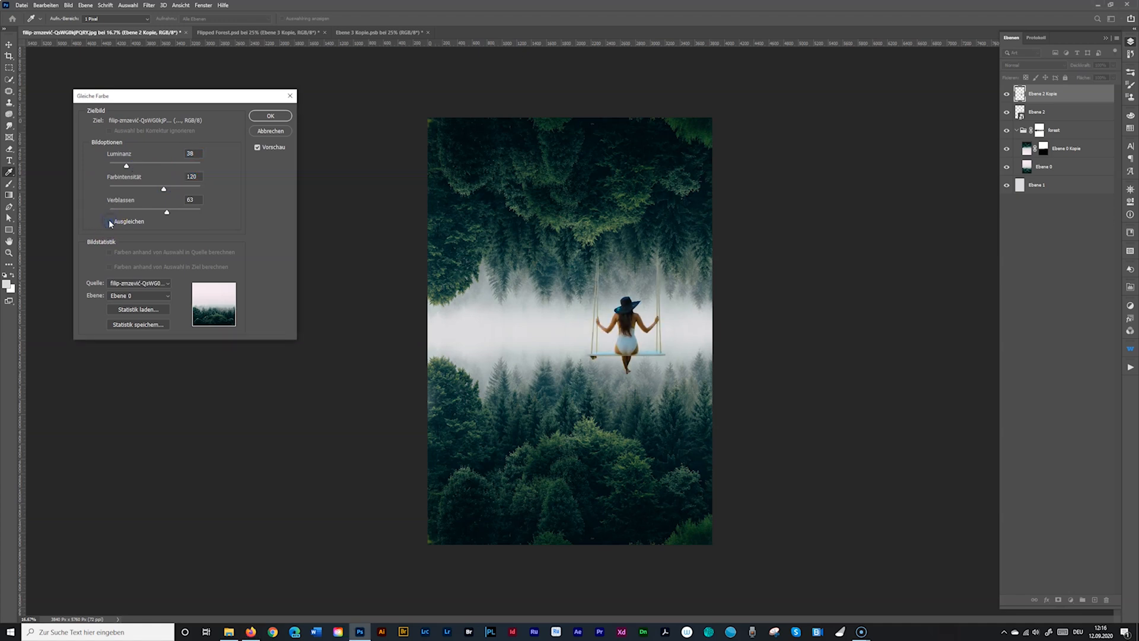
pyautogui.moveTo(167, 212); pyautogui.dragTo(165, 213)
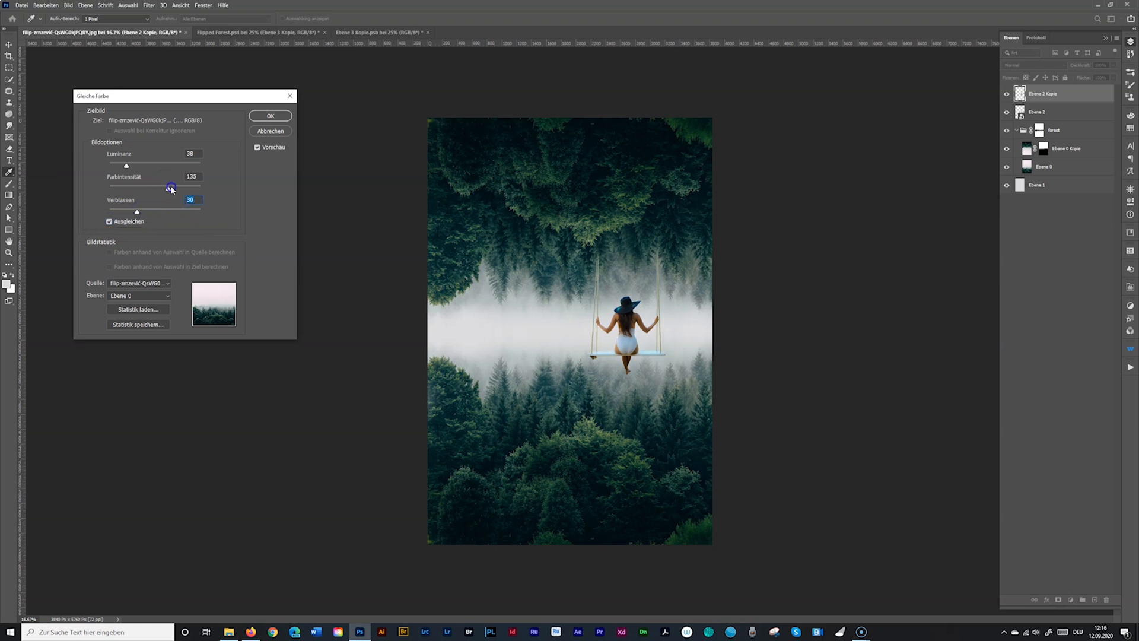
pyautogui.moveTo(129, 167); pyautogui.dragTo(116, 167)
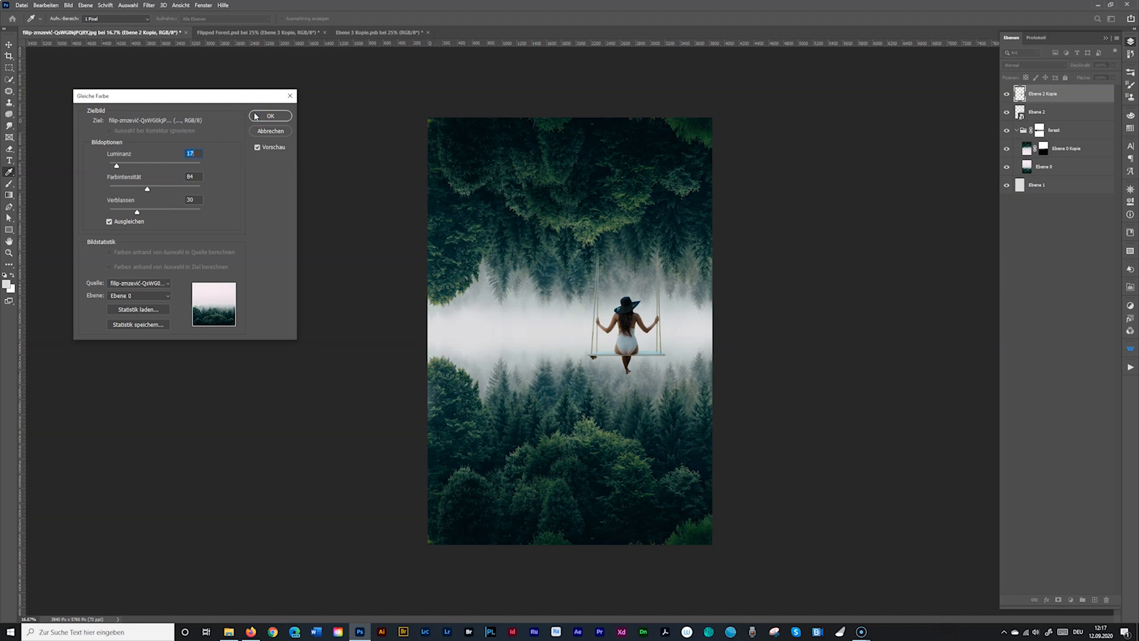
pyautogui.click(270, 116)
pyautogui.press('v')
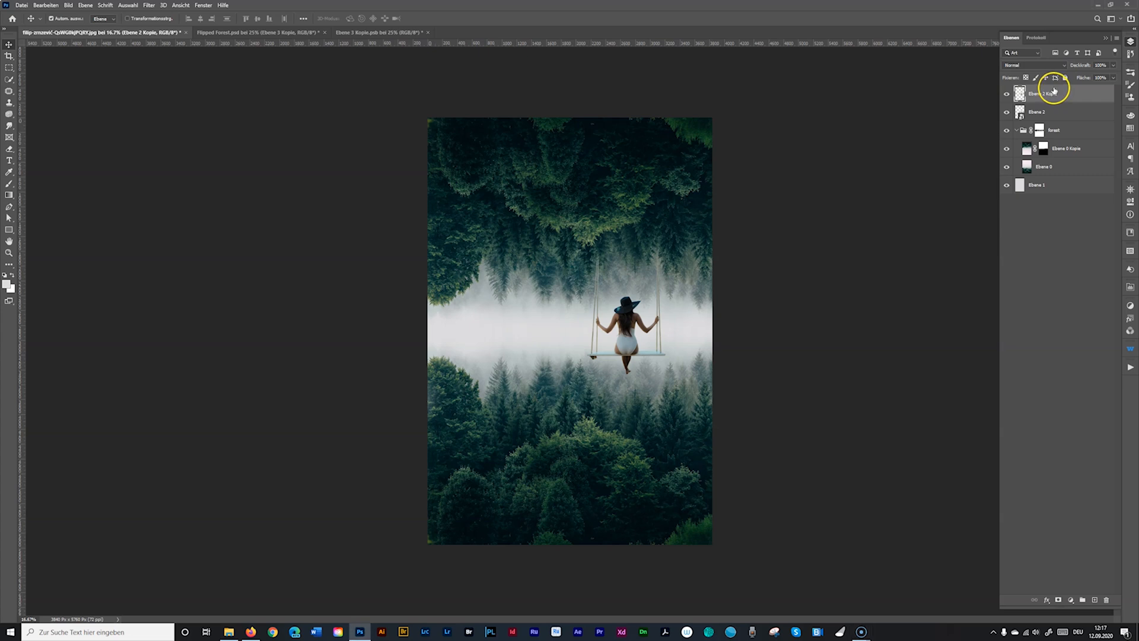
# - Select all layers, including the forest group, and convert them into a single smart object
pyautogui.hotkey('ctrl', 'alt', 'a')
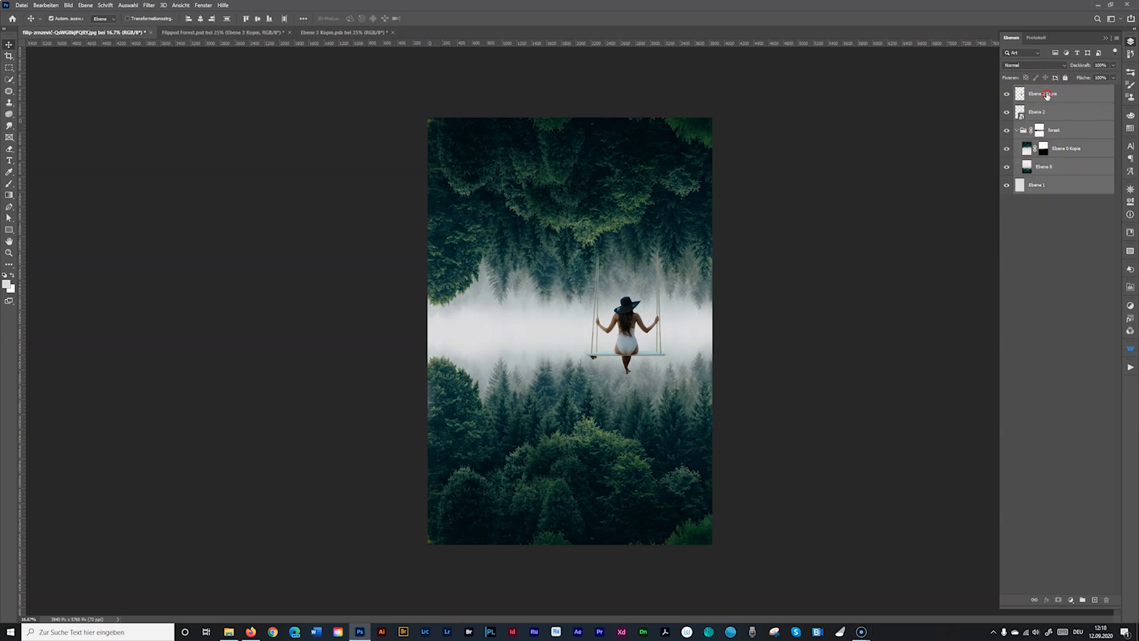
pyautogui.rightClick(1042, 92)
pyautogui.click(1043, 210)
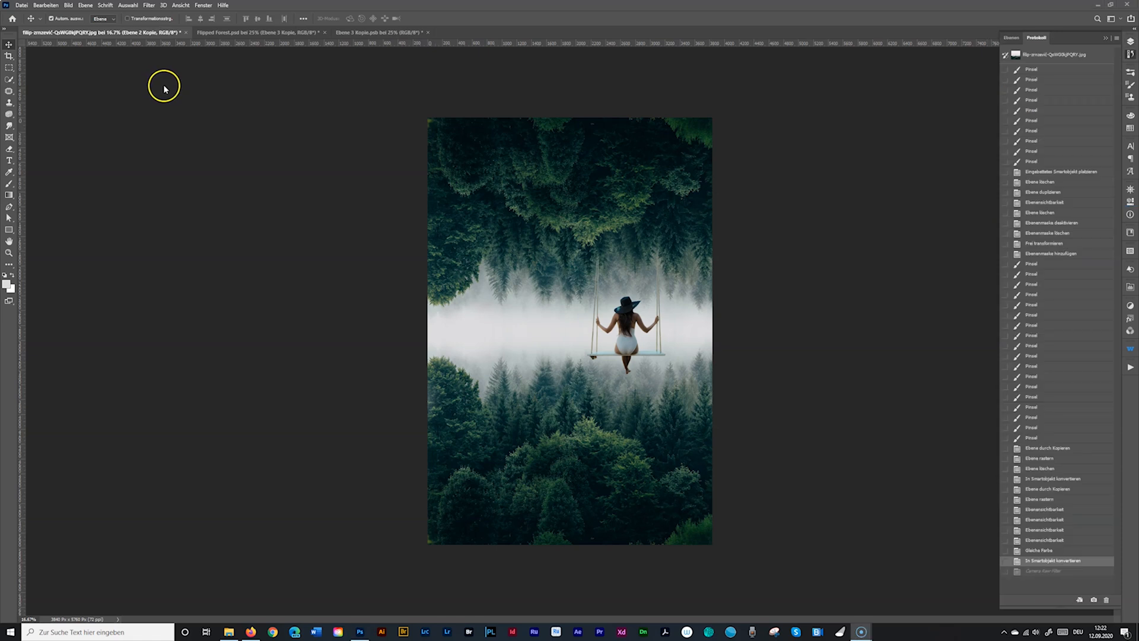
# - Open the Camera Raw filter and set exposure -0.30, contrast +15, texture +8, clarity +10, dehaze +13 and vibrance +13, with slightly raised saturation
pyautogui.click(150, 5)
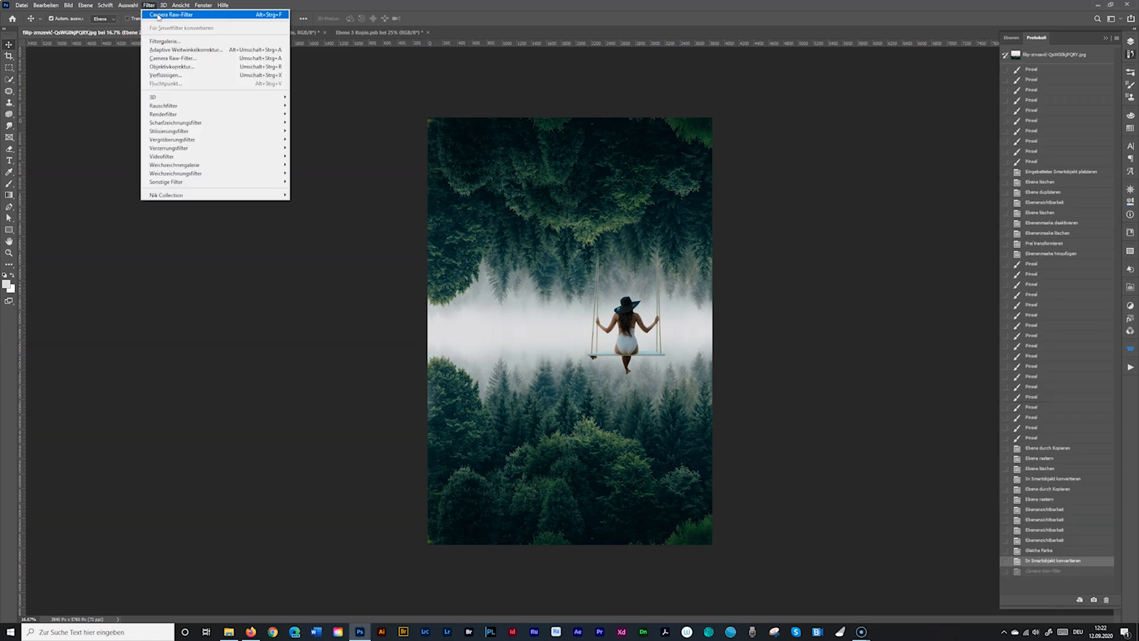
pyautogui.click(159, 58)
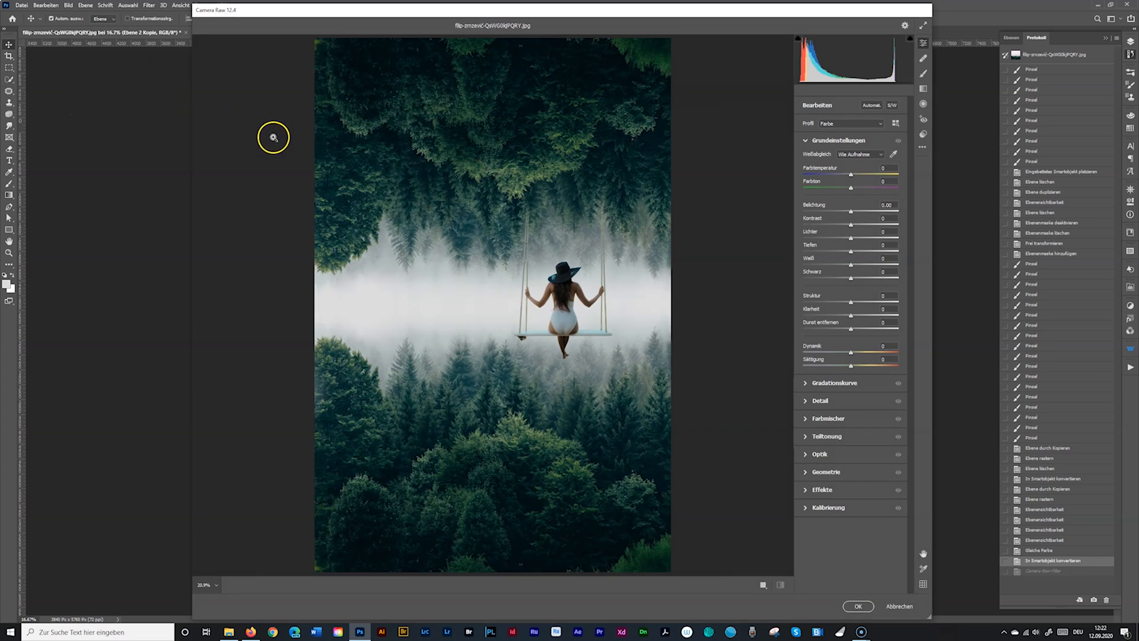
pyautogui.moveTo(851, 212); pyautogui.dragTo(847, 212)
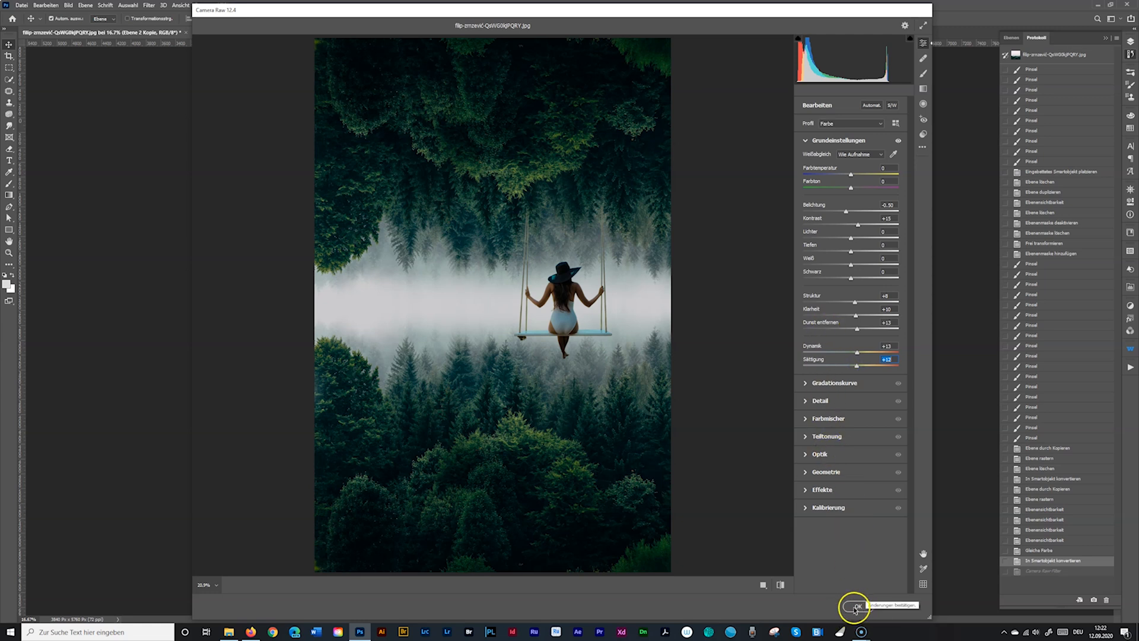
# - Choose the Hoher Kontrast preset from the Farbe group, apply the Camera Raw filter and display the layer stack
pyautogui.click(923, 134)
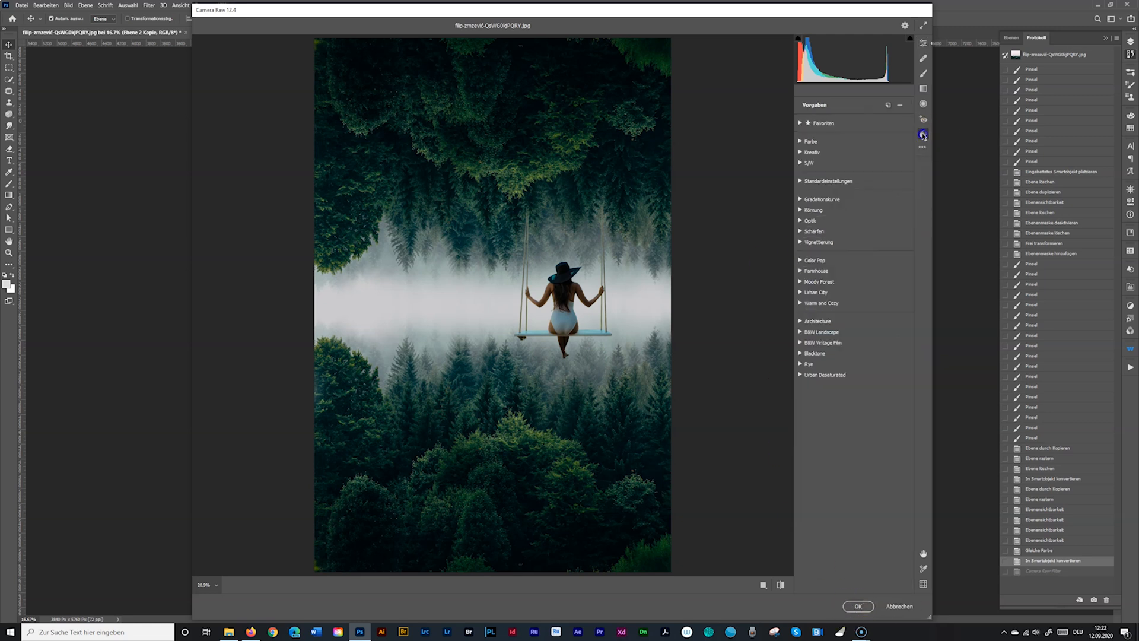
pyautogui.click(806, 141)
pyautogui.click(823, 161)
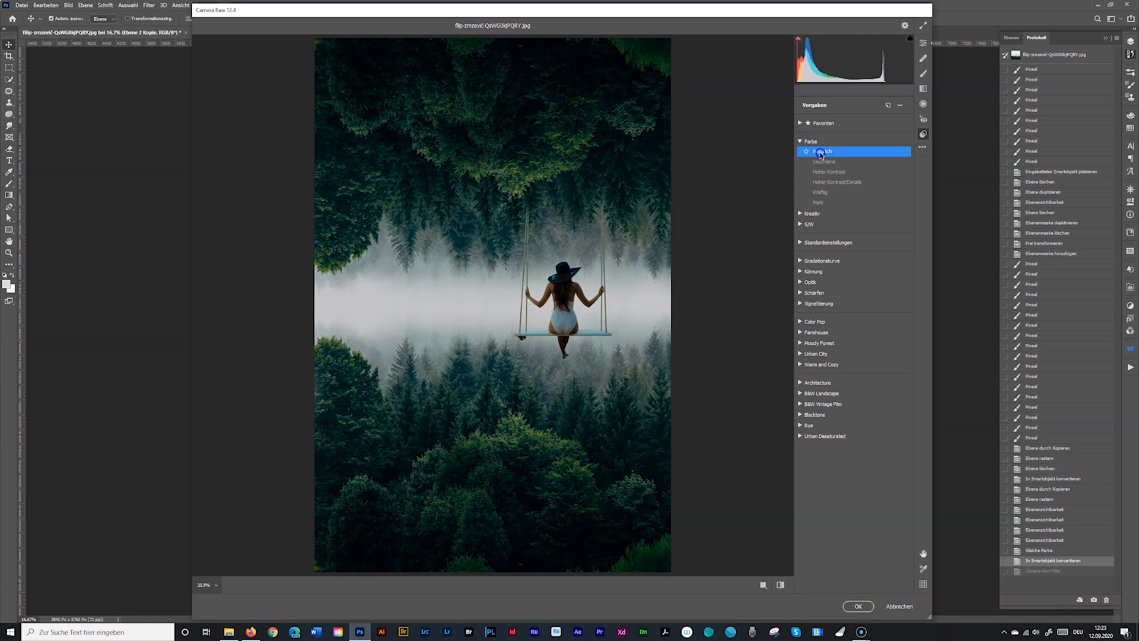
pyautogui.click(828, 172)
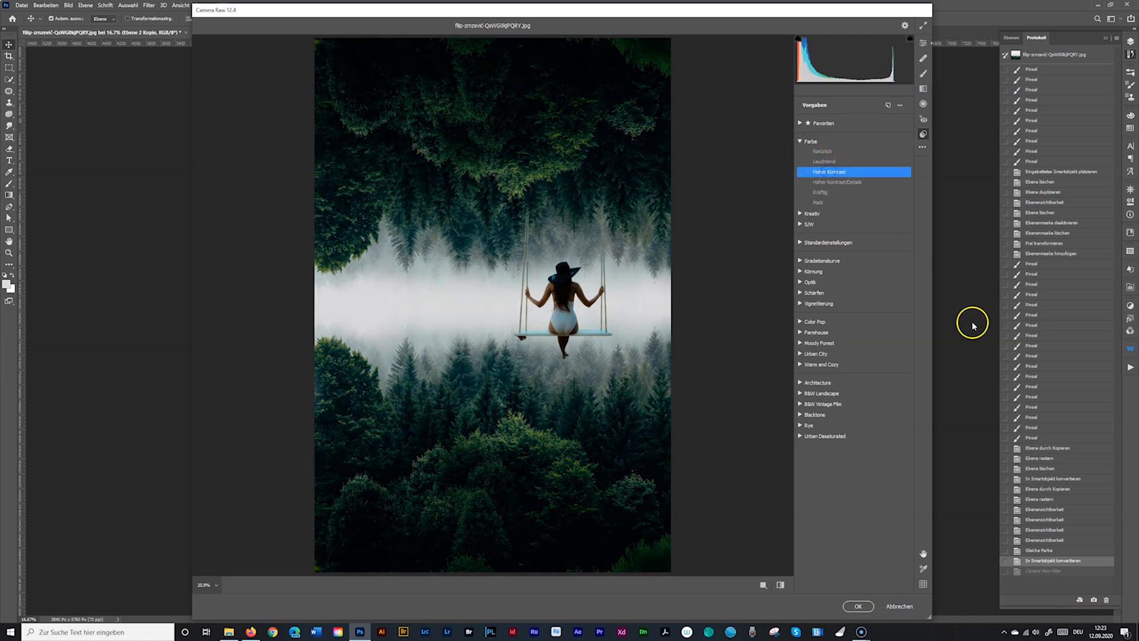
pyautogui.click(855, 606)
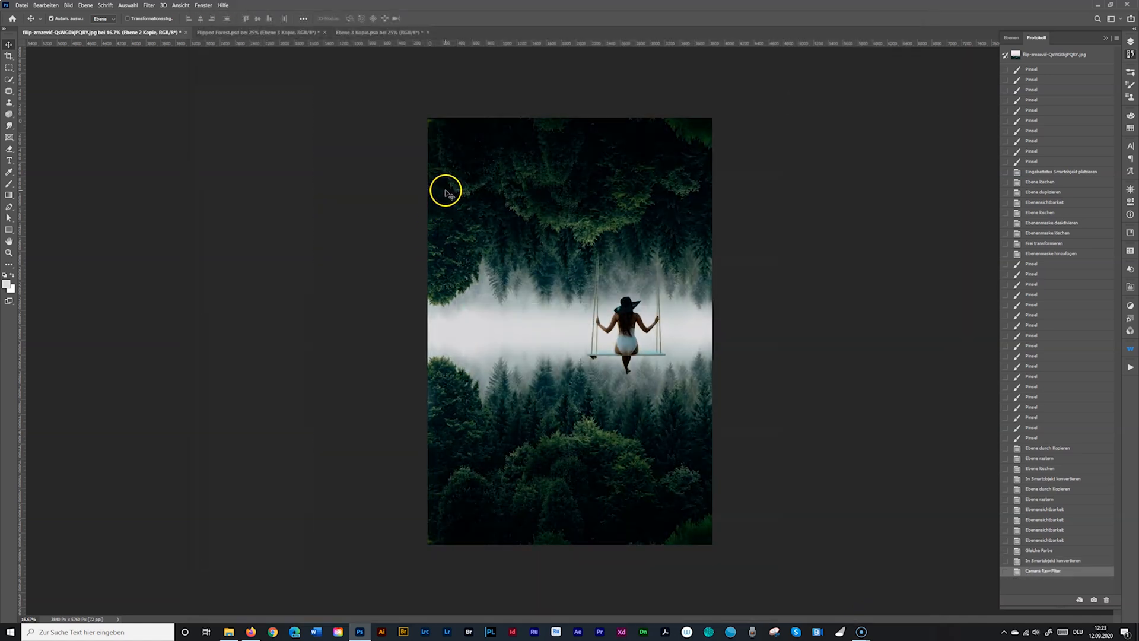
pyautogui.click(1010, 38)
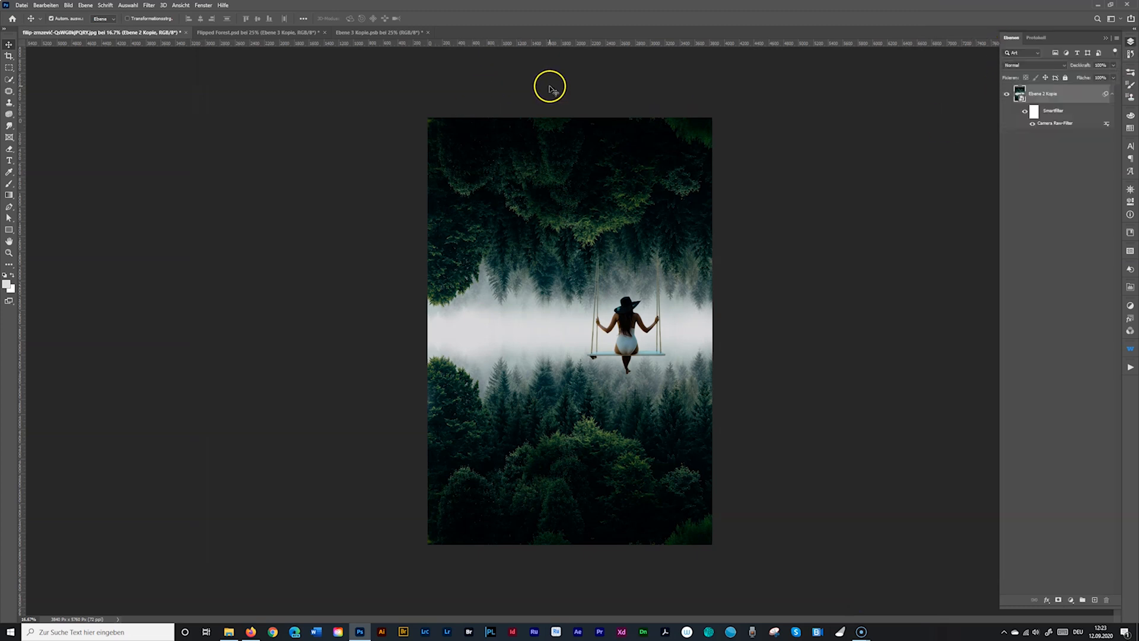